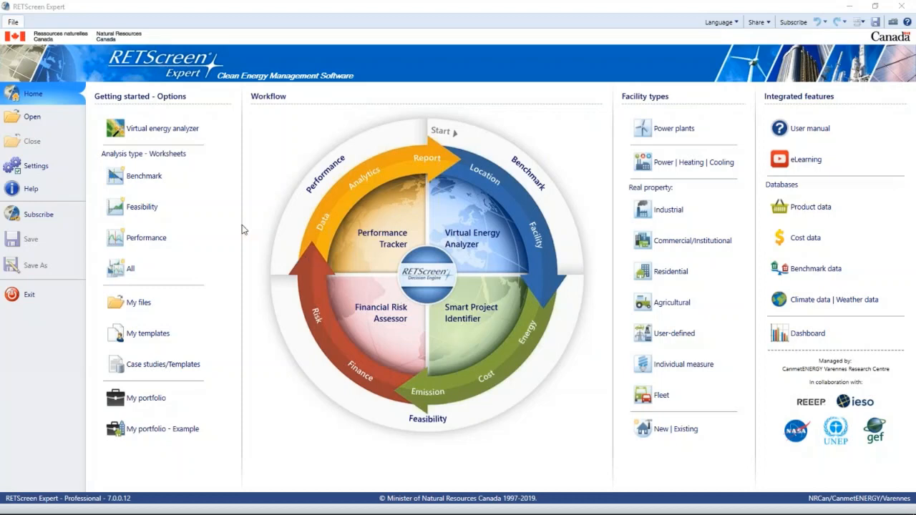
Step: Start a feasibility analysis and set the facility type to Power | Heating | Cooling with the Heating type
{"action": "left_click", "coordinate": [159, 208]}
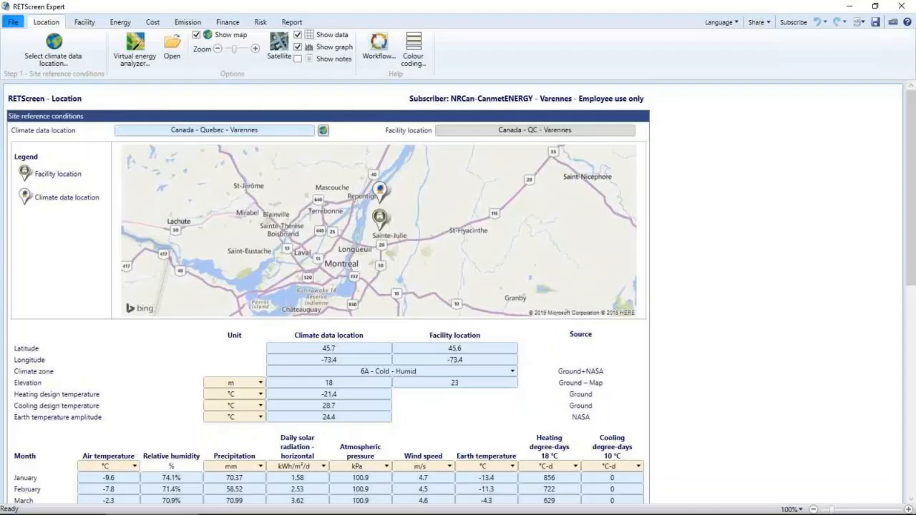
{"action": "left_click", "coordinate": [86, 22]}
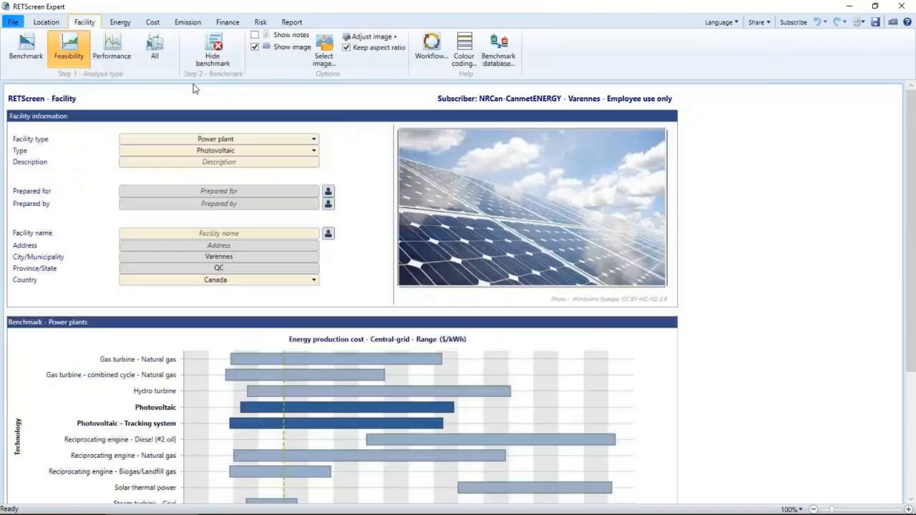
{"action": "left_click", "coordinate": [315, 142]}
{"action": "left_click", "coordinate": [306, 171]}
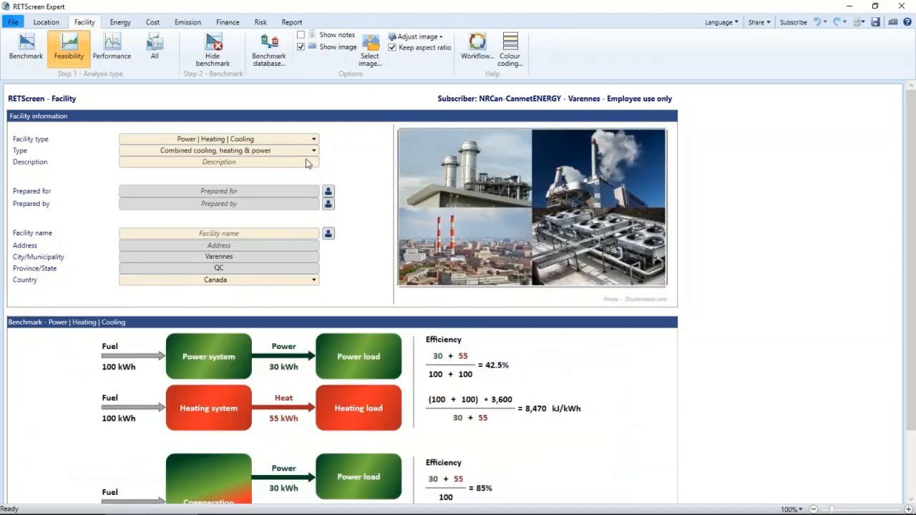
{"action": "left_click", "coordinate": [309, 151]}
{"action": "left_click", "coordinate": [270, 232]}
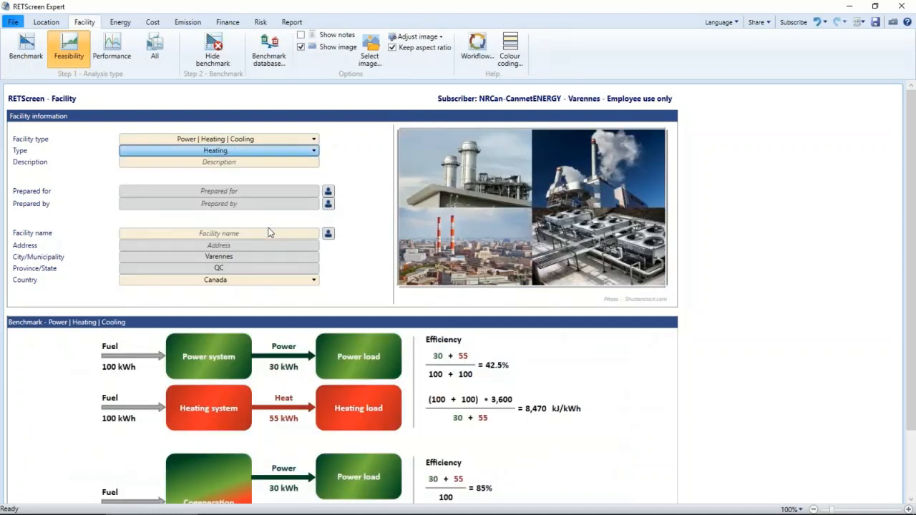
Step: Set the energy model's heating load to Multiple buildings
{"action": "left_click", "coordinate": [120, 23]}
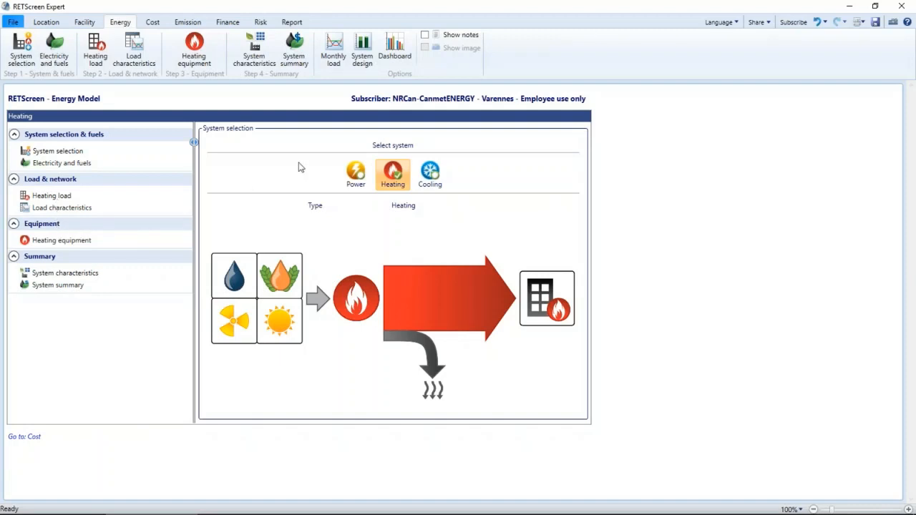
{"action": "left_click", "coordinate": [65, 198]}
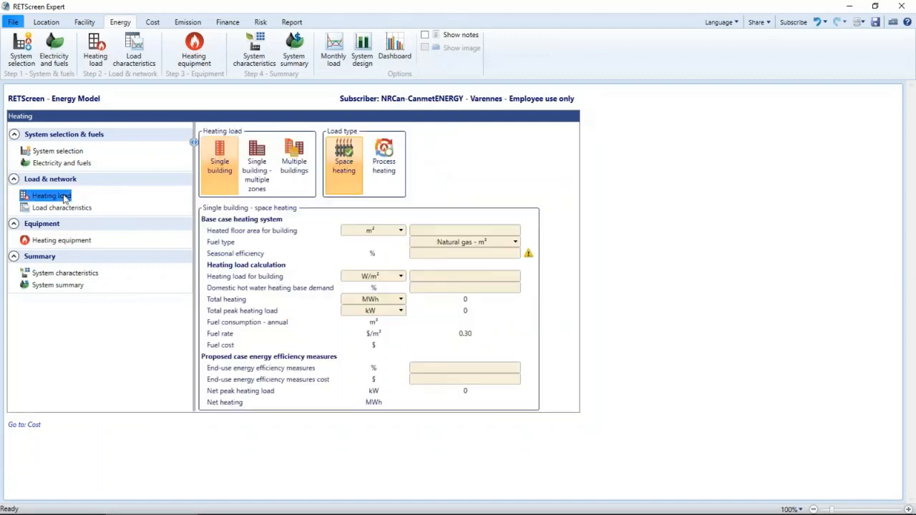
{"action": "left_click", "coordinate": [307, 178]}
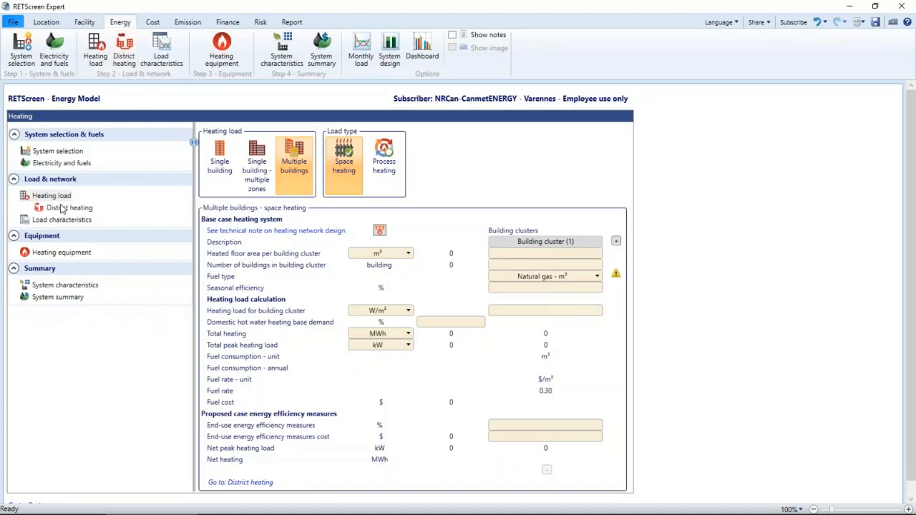
Step: Add Cooling to the system selection and set the cooling load to Multiple buildings
{"action": "left_click", "coordinate": [77, 154]}
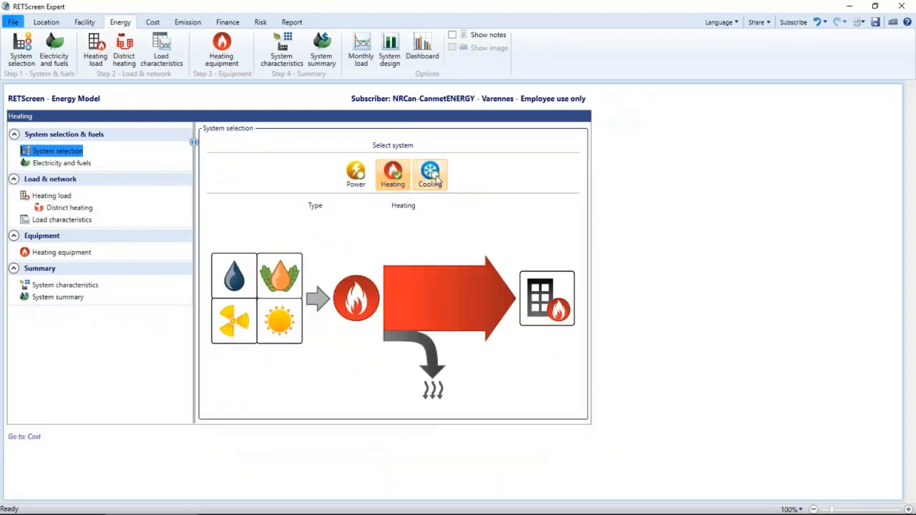
{"action": "left_click", "coordinate": [432, 175]}
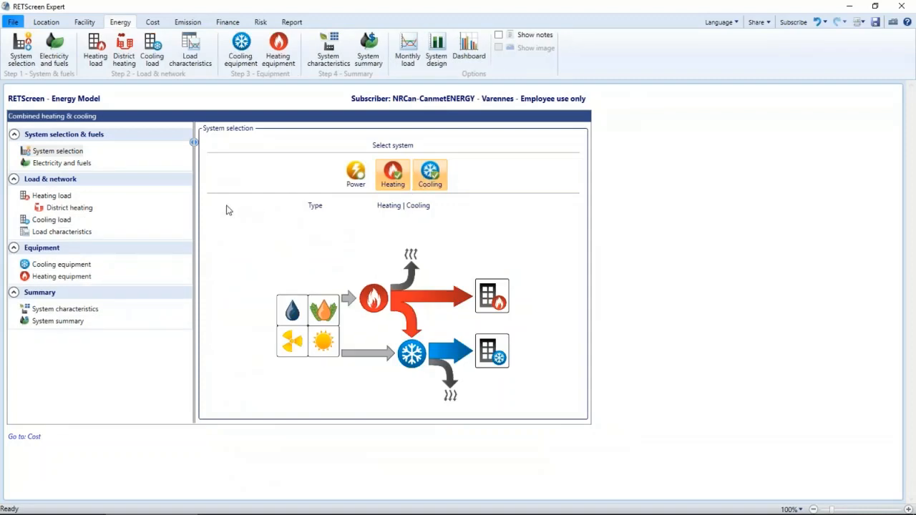
{"action": "left_click", "coordinate": [58, 220]}
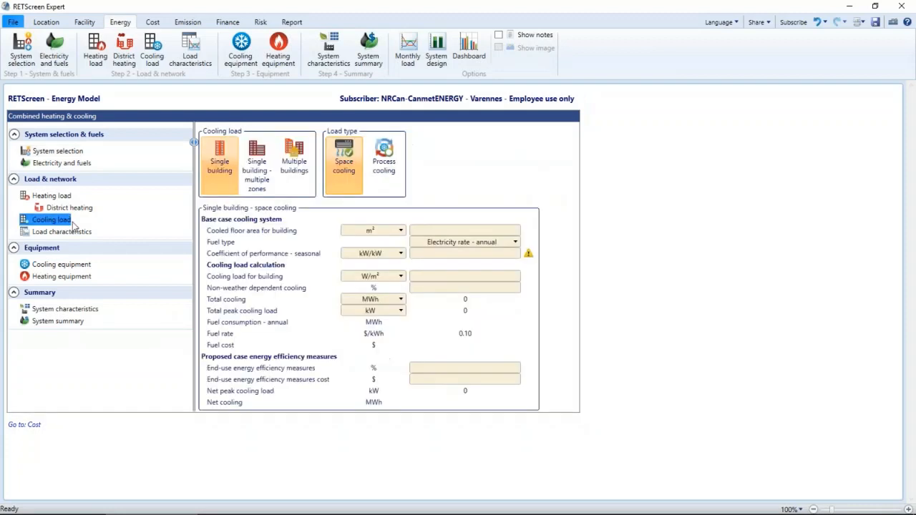
{"action": "left_click", "coordinate": [298, 168]}
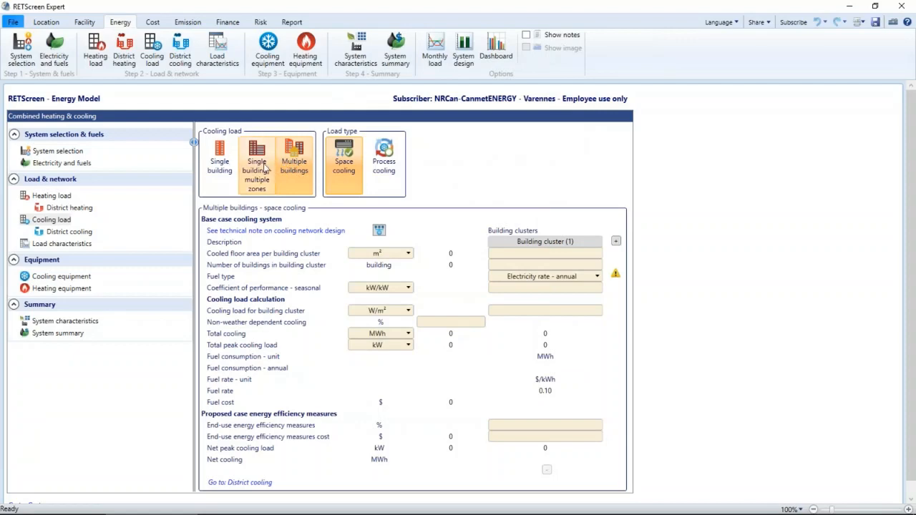
Step: Close the current project without saving the changes
{"action": "left_click", "coordinate": [14, 22]}
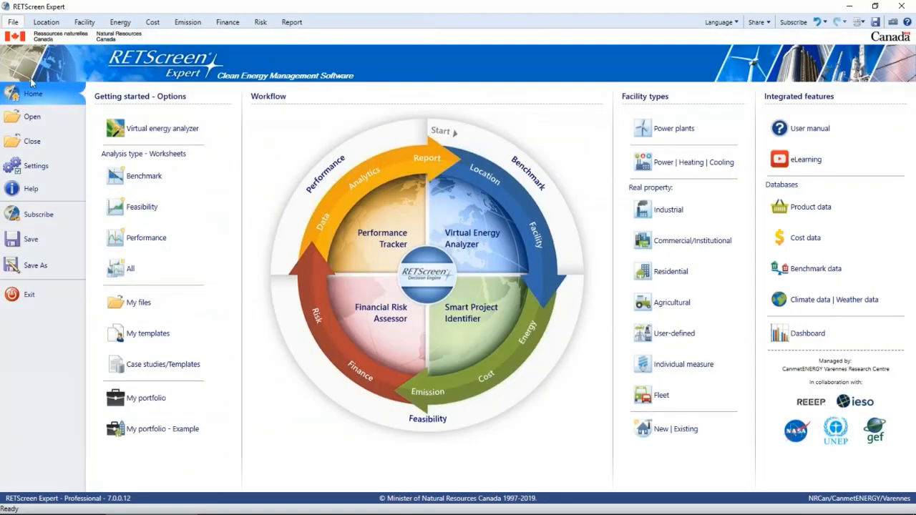
{"action": "left_click", "coordinate": [33, 141]}
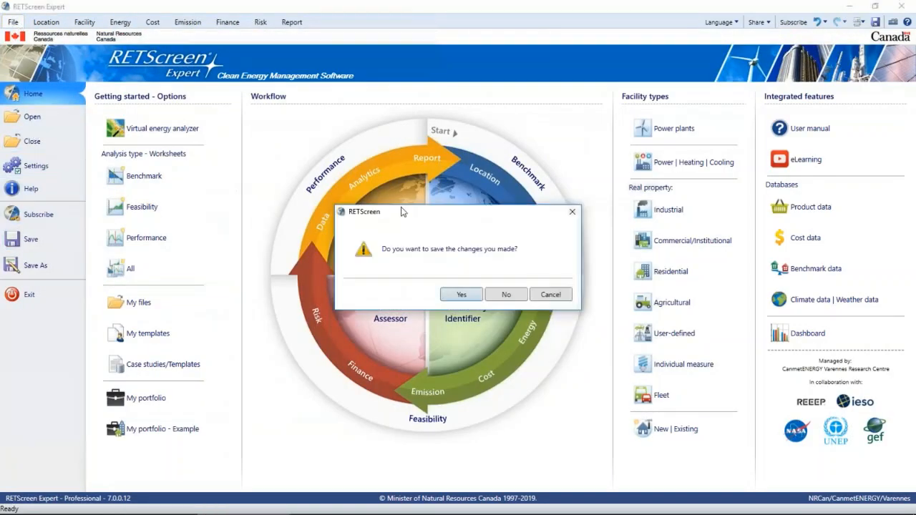
{"action": "left_click", "coordinate": [505, 292]}
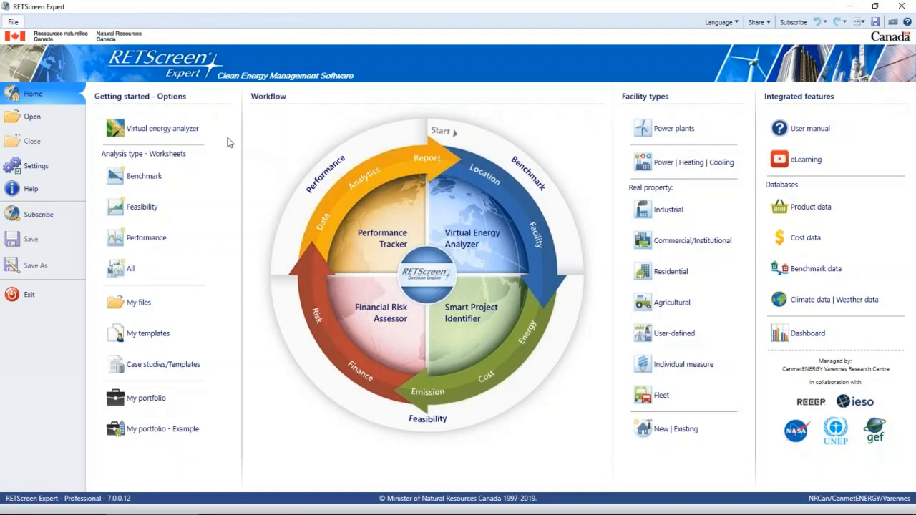
Step: Open the Virtual energy analyzer and set the facility type to Power | Heating | Cooling with the Heating type
{"action": "left_click", "coordinate": [146, 132]}
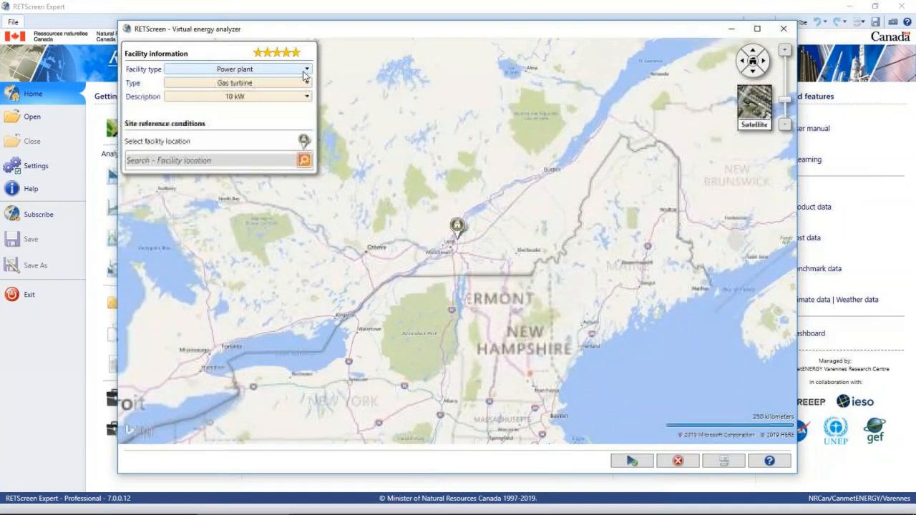
{"action": "left_click", "coordinate": [303, 72]}
{"action": "left_click", "coordinate": [293, 98]}
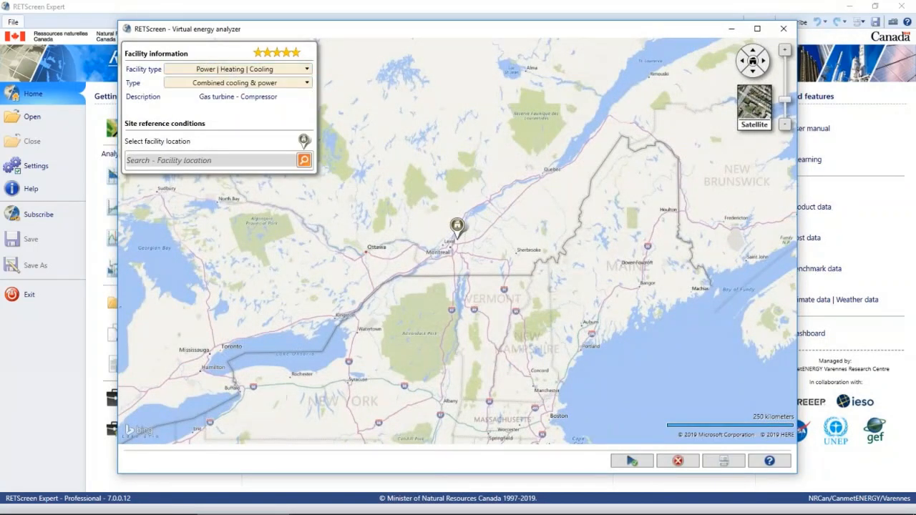
{"action": "left_click", "coordinate": [292, 85]}
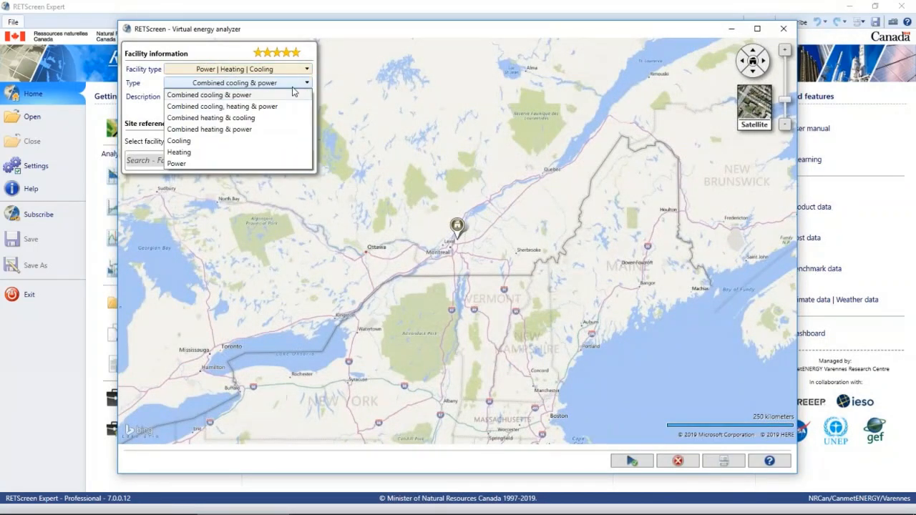
{"action": "left_click", "coordinate": [269, 150]}
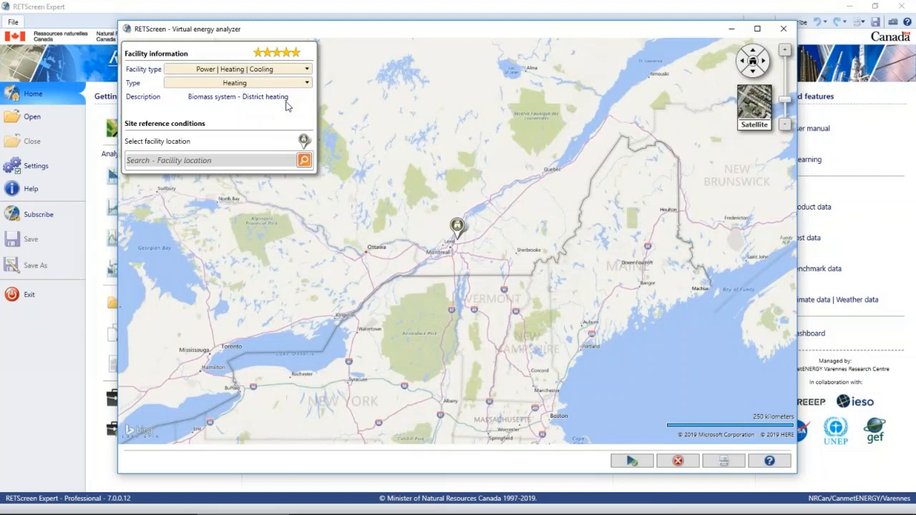
Step: Search for "thunder bay", set the facility location to Thunder Bay Airport, Ontario, Canada, and generate the archetype project
{"action": "left_click", "coordinate": [203, 166]}
{"action": "type", "text": "thunder bay"}
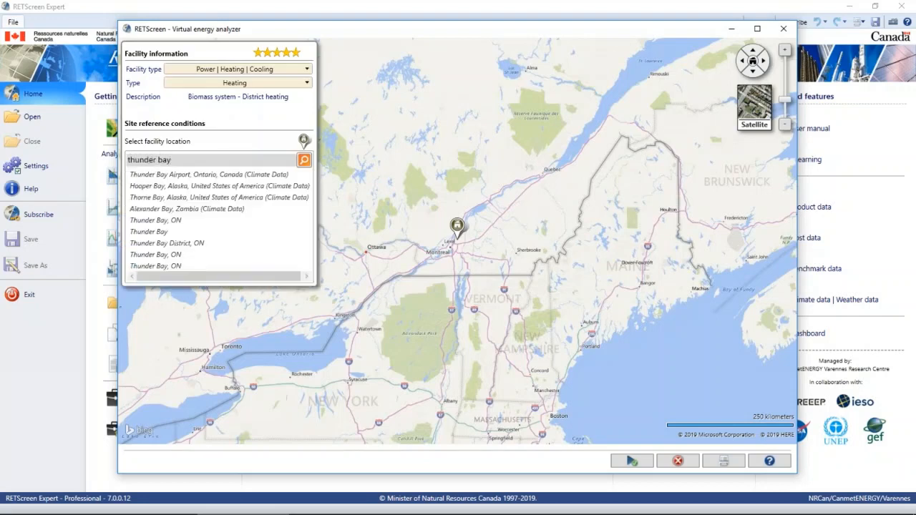
{"action": "left_click", "coordinate": [203, 174]}
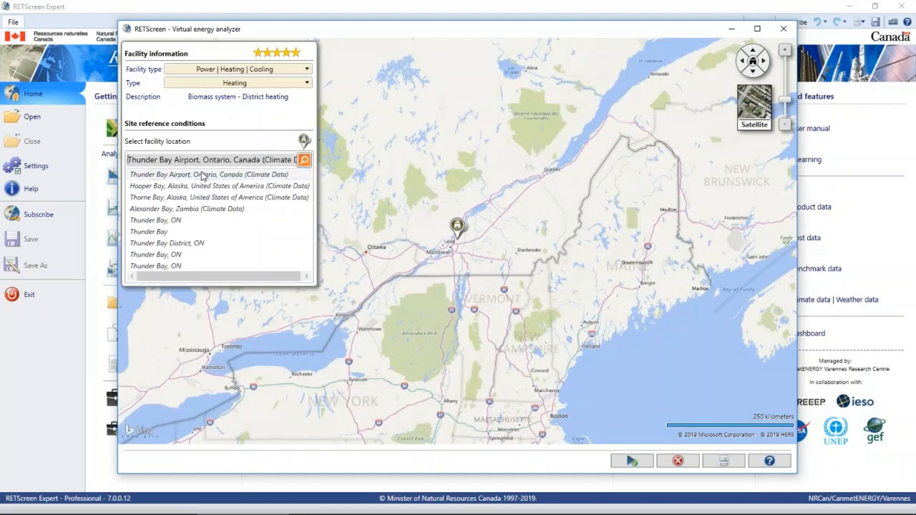
{"action": "left_click", "coordinate": [304, 159]}
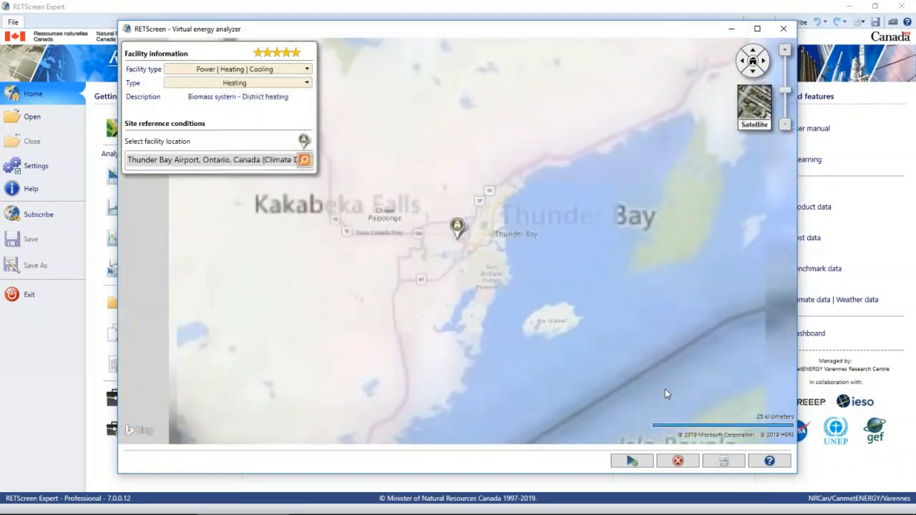
{"action": "left_click", "coordinate": [632, 461]}
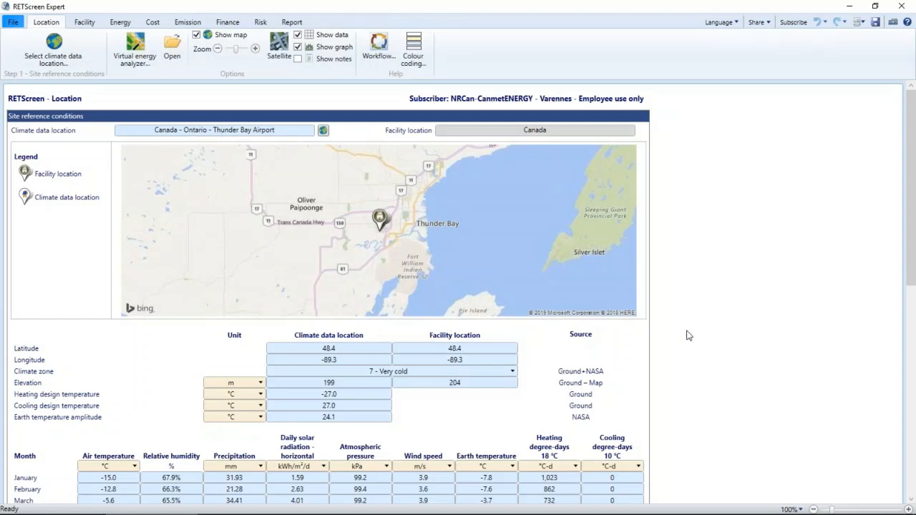
Step: Review the site reference conditions, including the heating design temperature and the monthly climate data
{"action": "scroll", "coordinate": [688, 336], "scroll_direction": "down", "scroll_amount": 4}
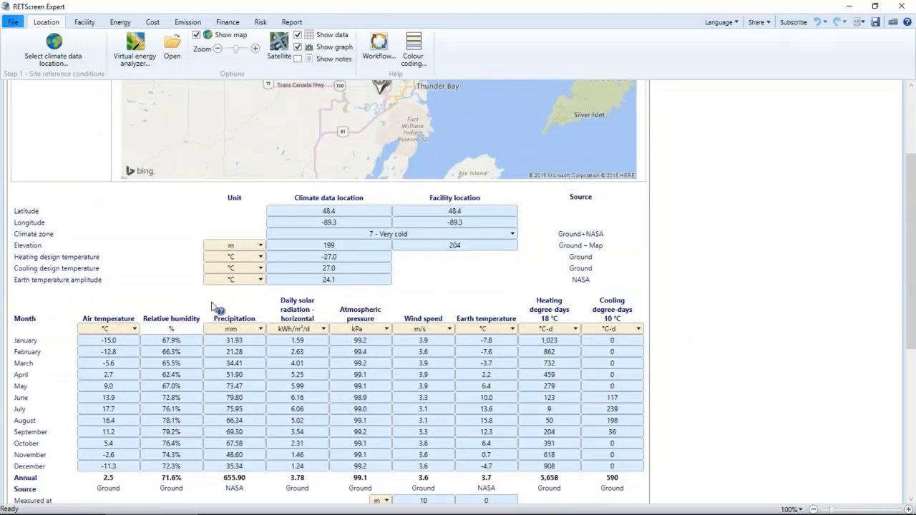
{"action": "left_click", "coordinate": [346, 258]}
{"action": "left_click", "coordinate": [675, 230]}
{"action": "scroll", "coordinate": [676, 230], "scroll_direction": "up", "scroll_amount": 2}
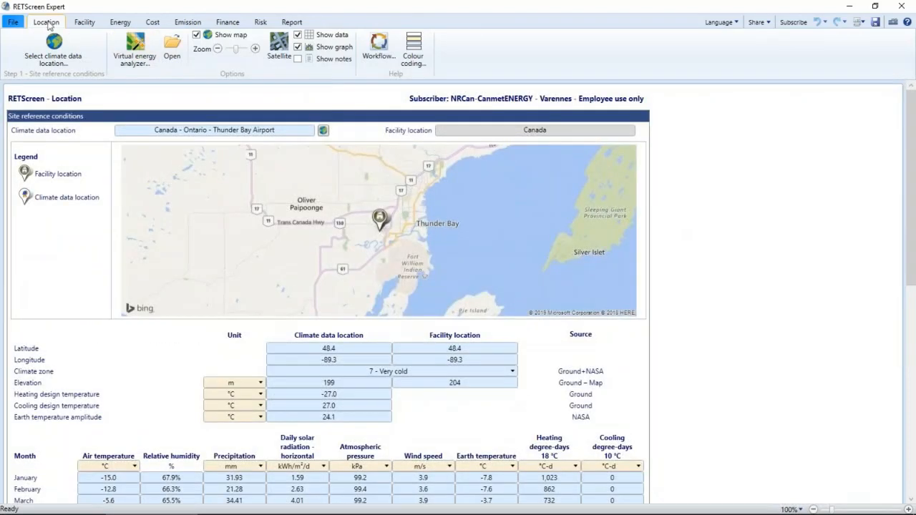
Step: Review the facility information, including the facility type and the description of the biomass district heating system
{"action": "left_click", "coordinate": [84, 22]}
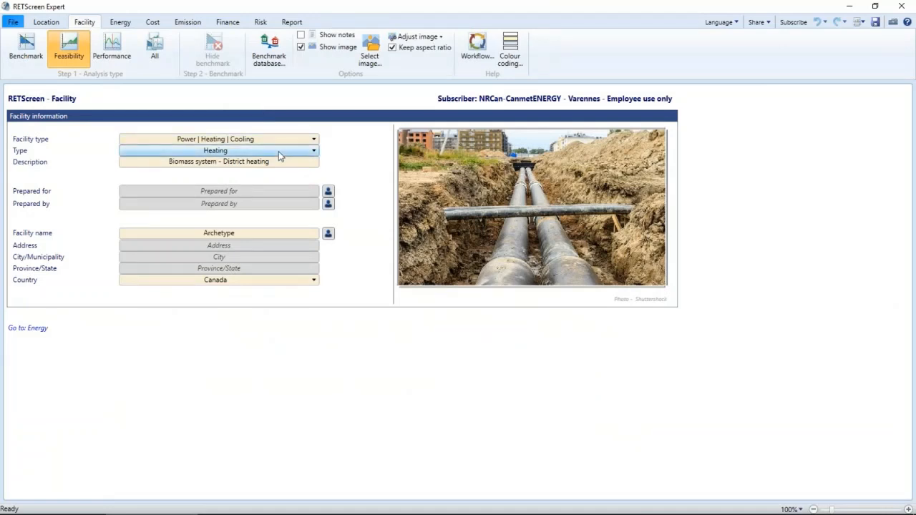
{"action": "left_click_drag", "start_coordinate": [276, 161], "coordinate": [160, 161]}
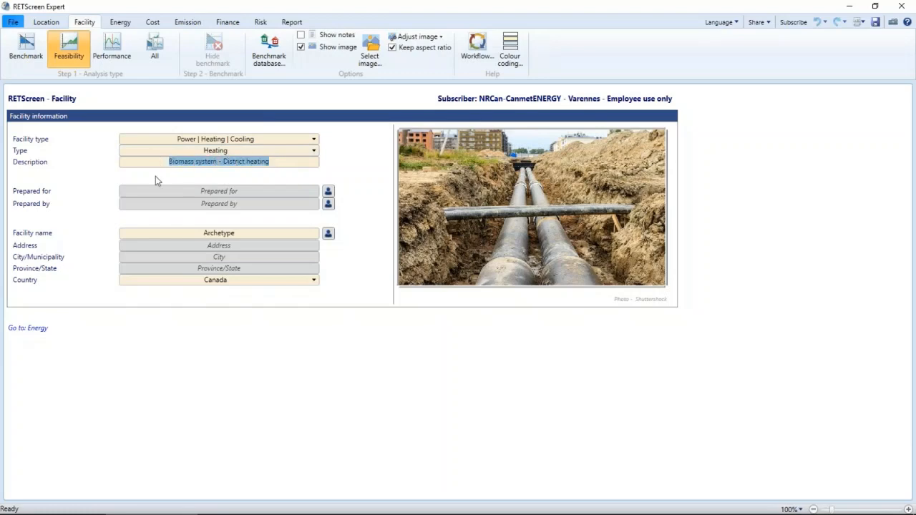
{"action": "left_click", "coordinate": [155, 176]}
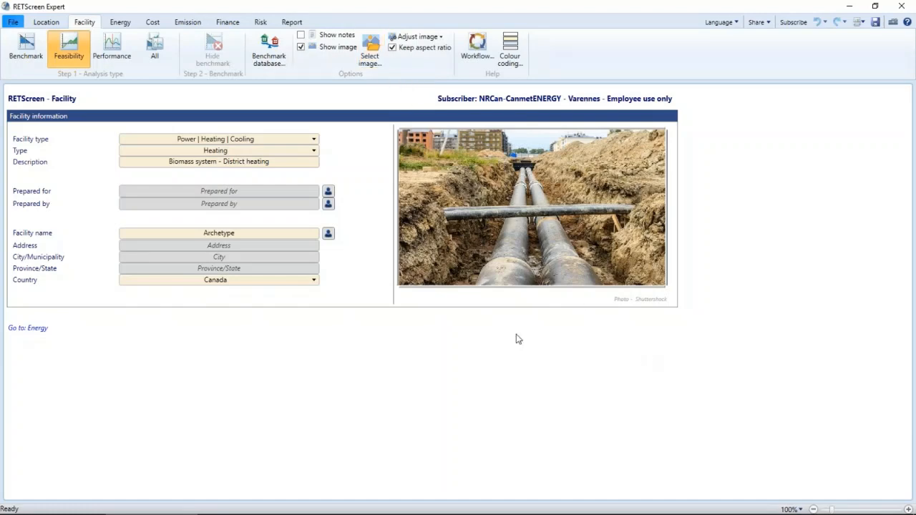
Step: Show the energy model's electricity and fuels data with the Heating value & fuel rate details expanded
{"action": "left_click", "coordinate": [122, 22]}
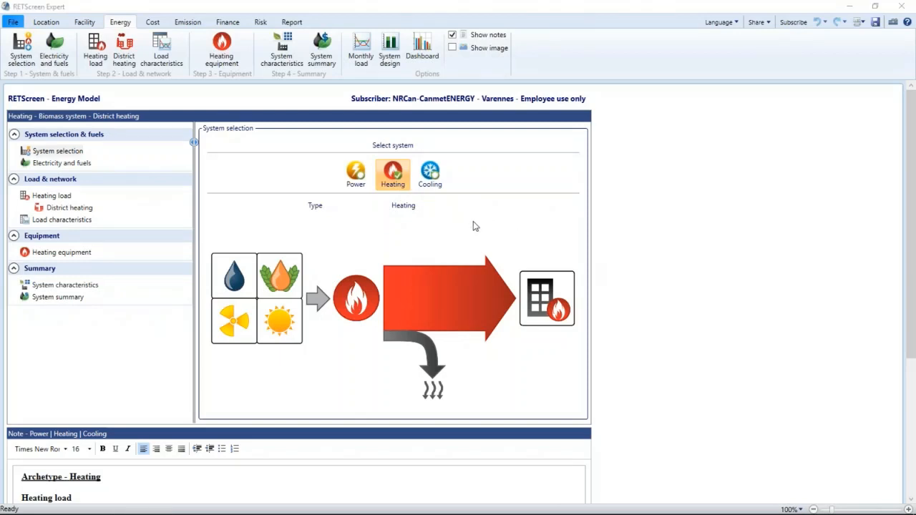
{"action": "left_click", "coordinate": [61, 163]}
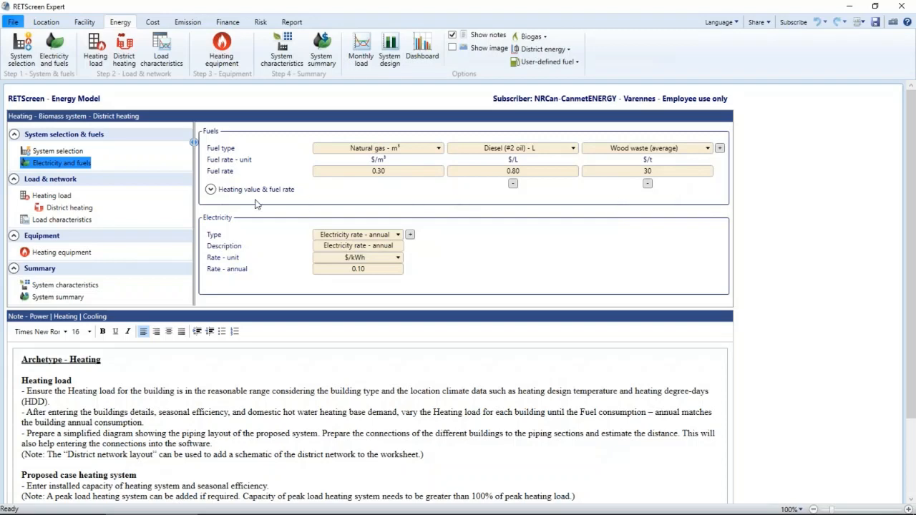
{"action": "left_click", "coordinate": [210, 191]}
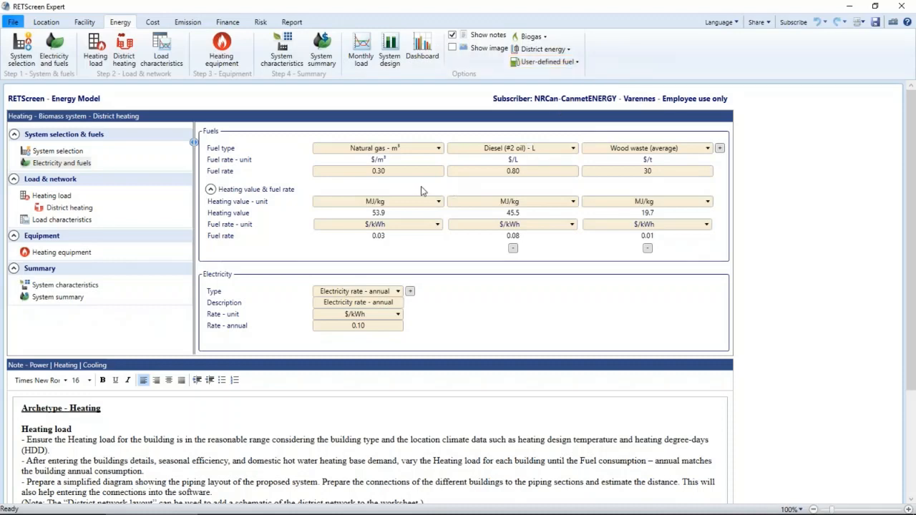
Step: Review the fuel rates for natural gas, diesel and wood waste, and the annual electricity rate
{"action": "left_click", "coordinate": [405, 174]}
{"action": "left_click", "coordinate": [524, 174]}
{"action": "left_click", "coordinate": [650, 175]}
{"action": "left_click", "coordinate": [537, 271]}
{"action": "left_click", "coordinate": [375, 330]}
{"action": "key", "text": "Return"}
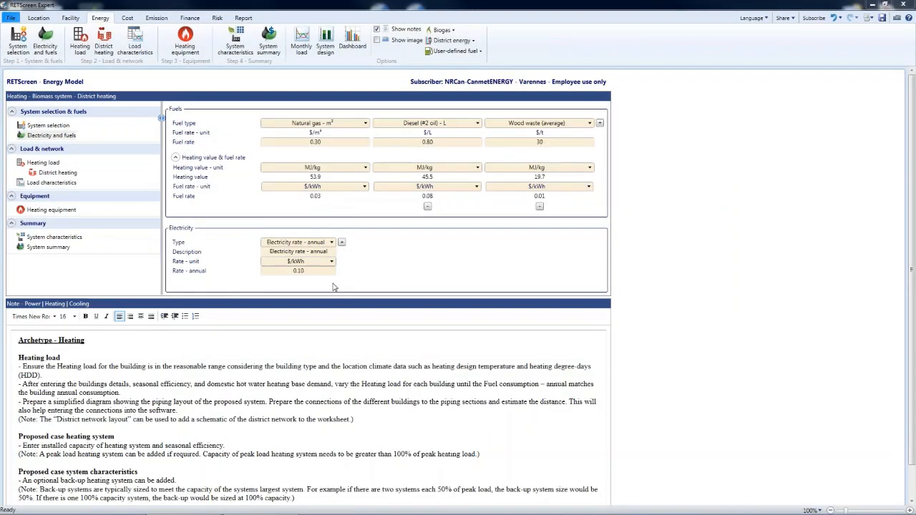
Step: Consult the heating load's technical note on heating network design and view the district network layout
{"action": "left_click", "coordinate": [45, 163]}
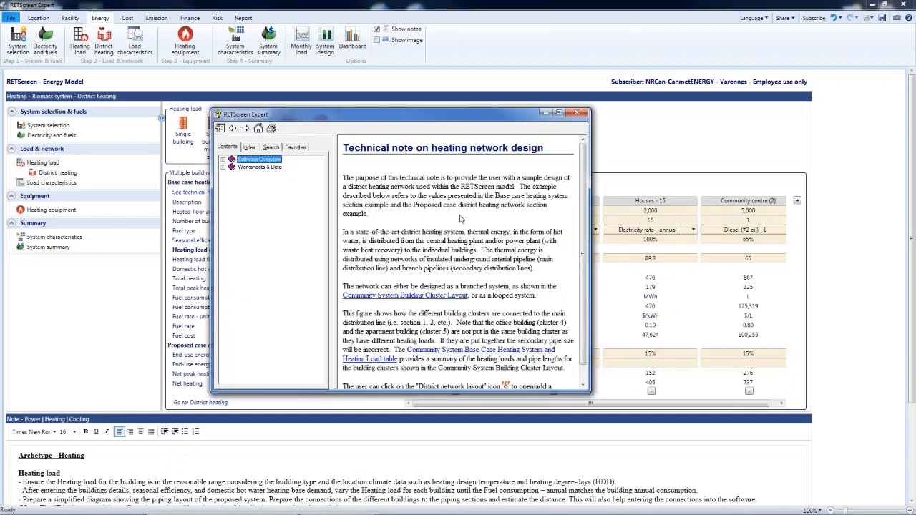
{"action": "left_click", "coordinate": [579, 112]}
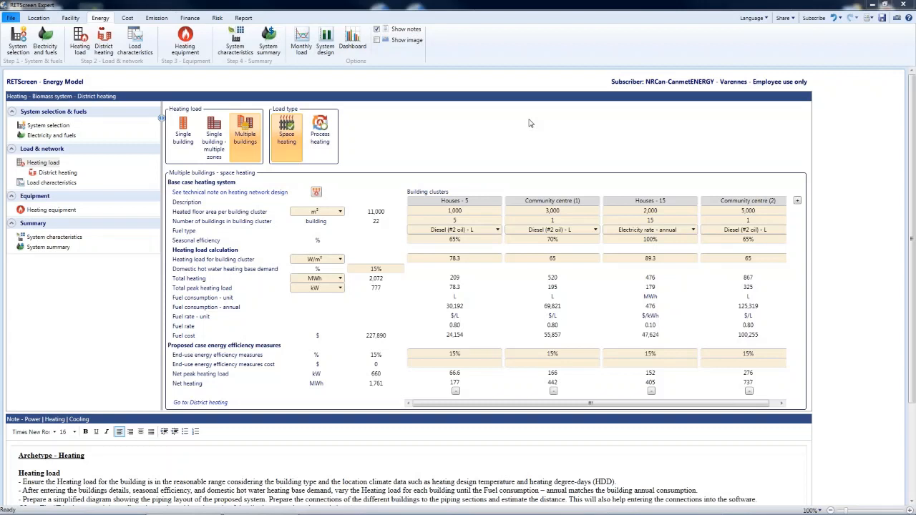
{"action": "left_click", "coordinate": [316, 194]}
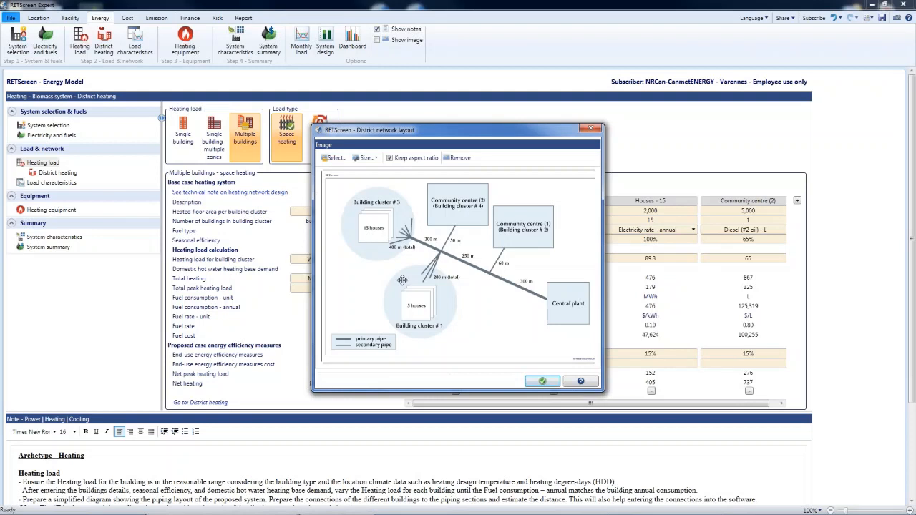
{"action": "left_click", "coordinate": [542, 382]}
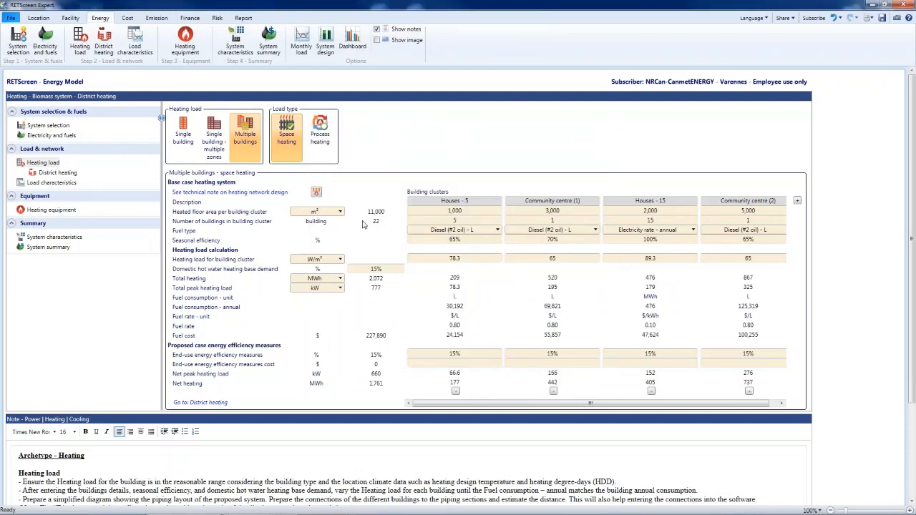
Step: View the district network layout diagram and consult the Building Heating Load Chart in the help on heating load for building cluster
{"action": "left_click", "coordinate": [317, 194]}
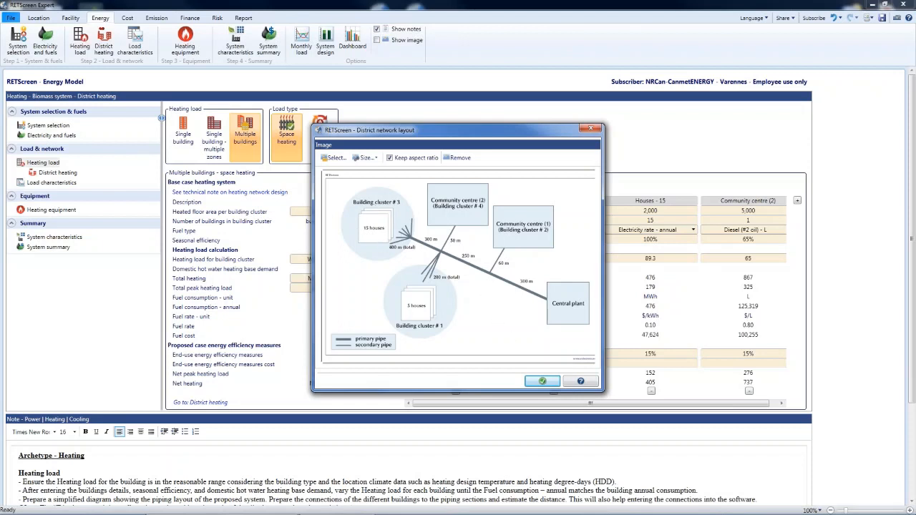
{"action": "left_click", "coordinate": [542, 381]}
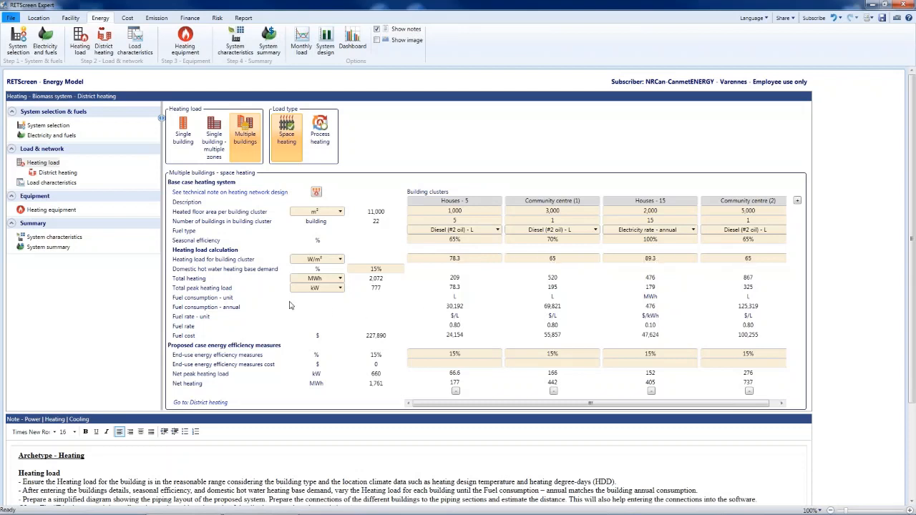
{"action": "left_click", "coordinate": [242, 261]}
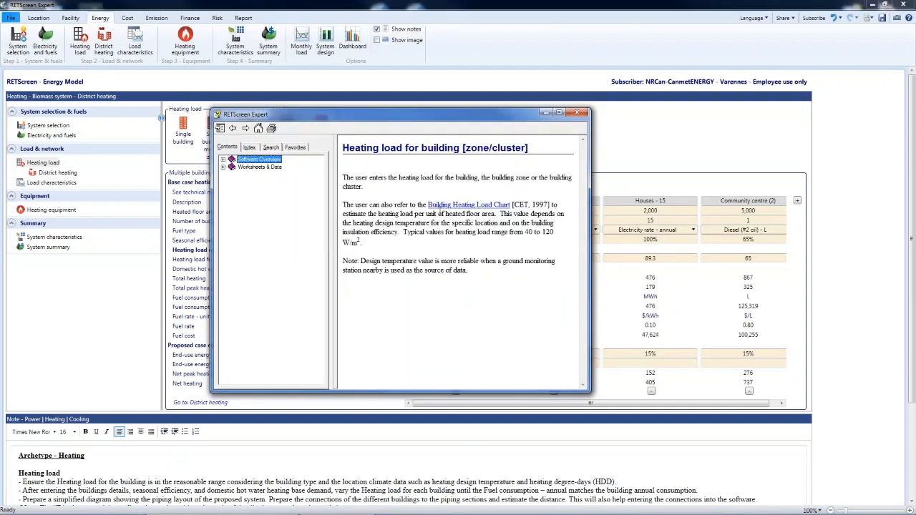
{"action": "left_click", "coordinate": [458, 205]}
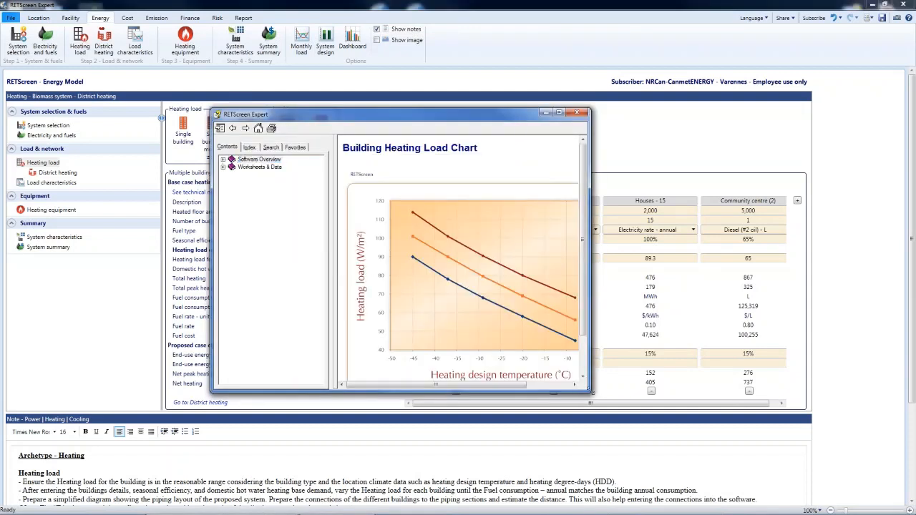
{"action": "left_click_drag", "start_coordinate": [590, 390], "coordinate": [721, 413]}
{"action": "scroll", "coordinate": [653, 383], "scroll_direction": "down", "scroll_amount": 1}
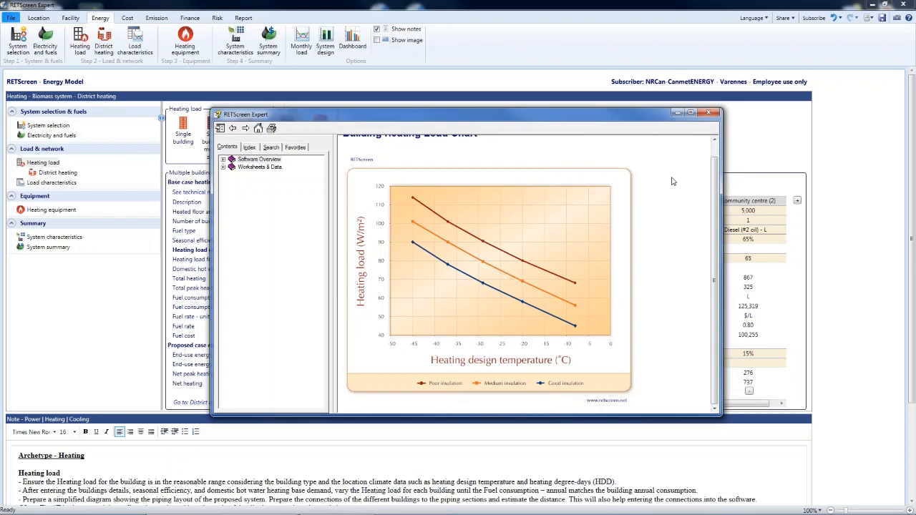
{"action": "left_click", "coordinate": [709, 113]}
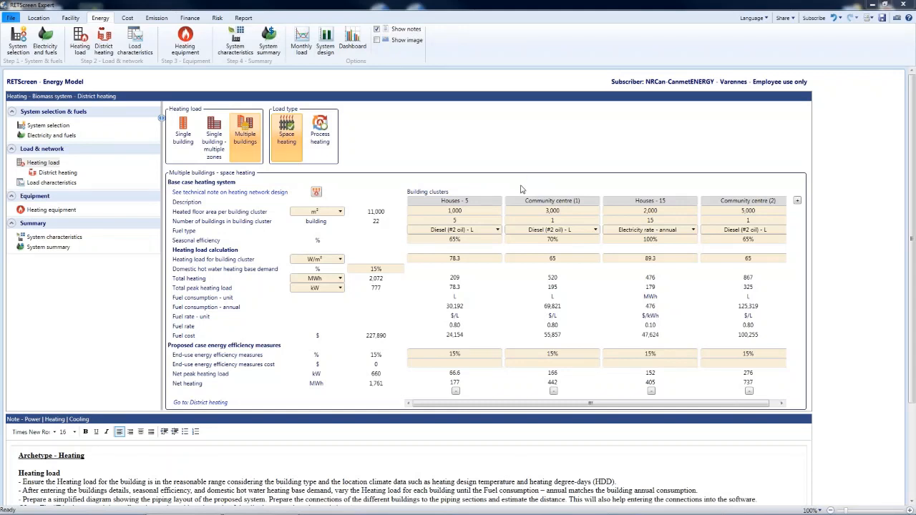
Step: Examine the total peak heating load and total heating of the building clusters, and dismiss the Windows notification
{"action": "left_click", "coordinate": [387, 287]}
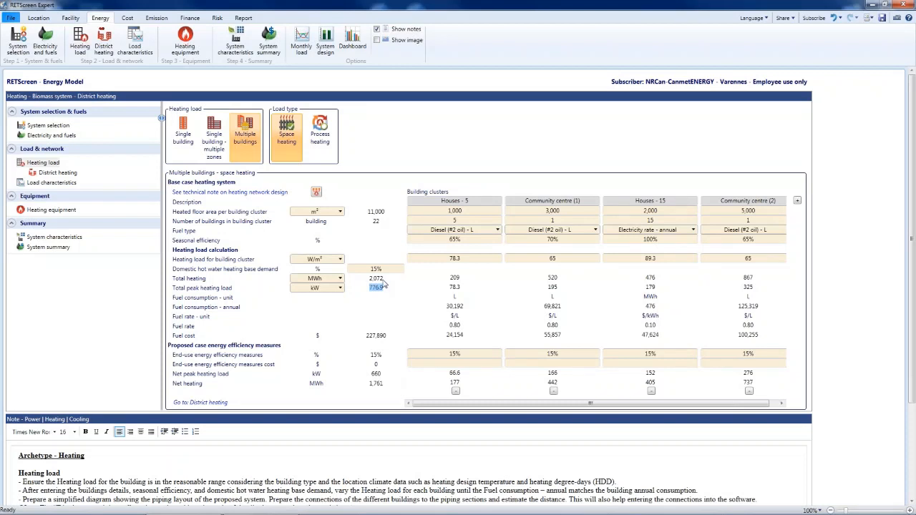
{"action": "left_click", "coordinate": [383, 280]}
{"action": "left_click", "coordinate": [396, 295]}
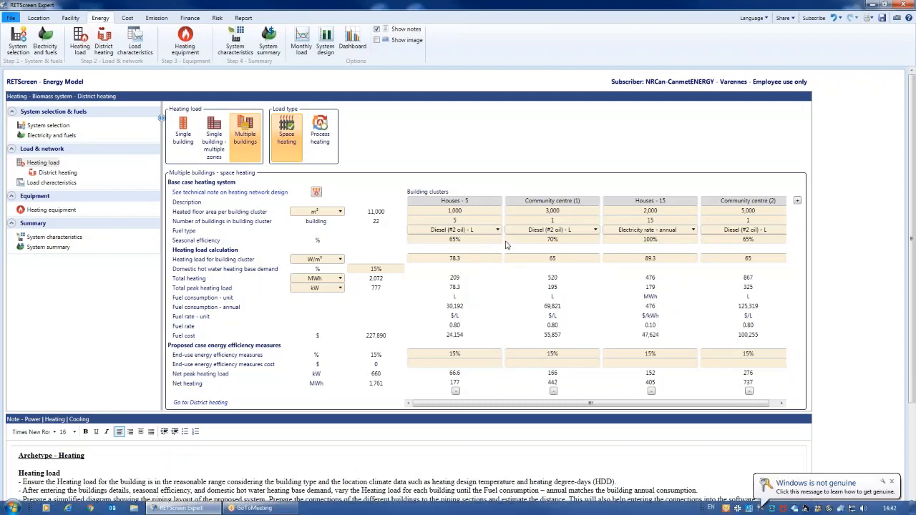
{"action": "left_click", "coordinate": [891, 482]}
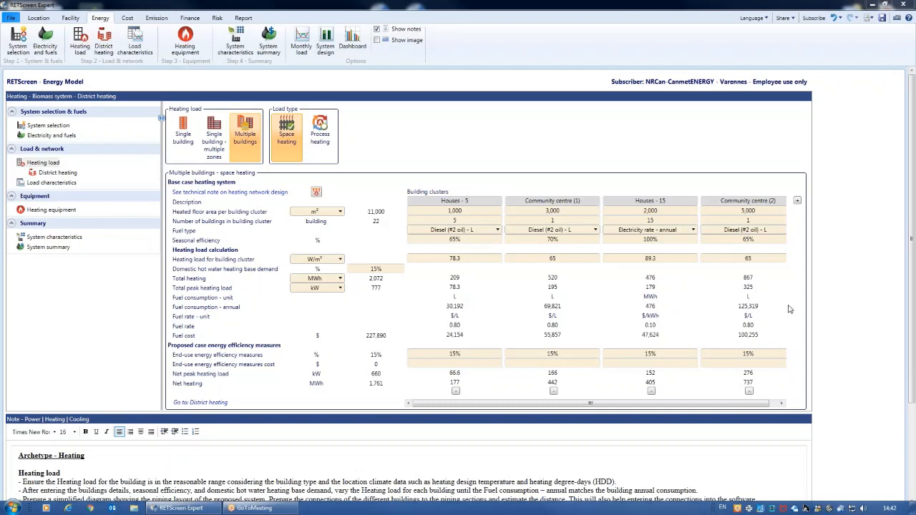
Step: Review the district heating network's design supply and return temperatures and compare the pipe sections with the district network layout diagram
{"action": "left_click", "coordinate": [57, 174]}
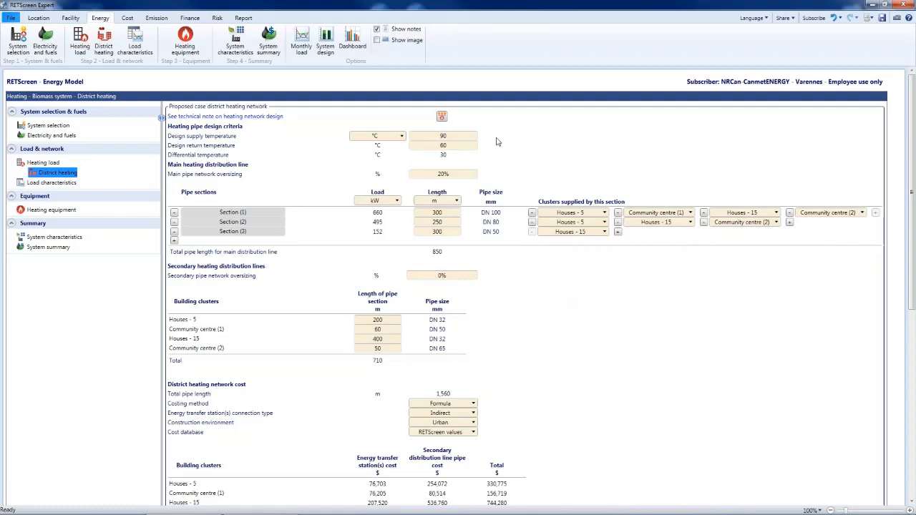
{"action": "left_click", "coordinate": [469, 135]}
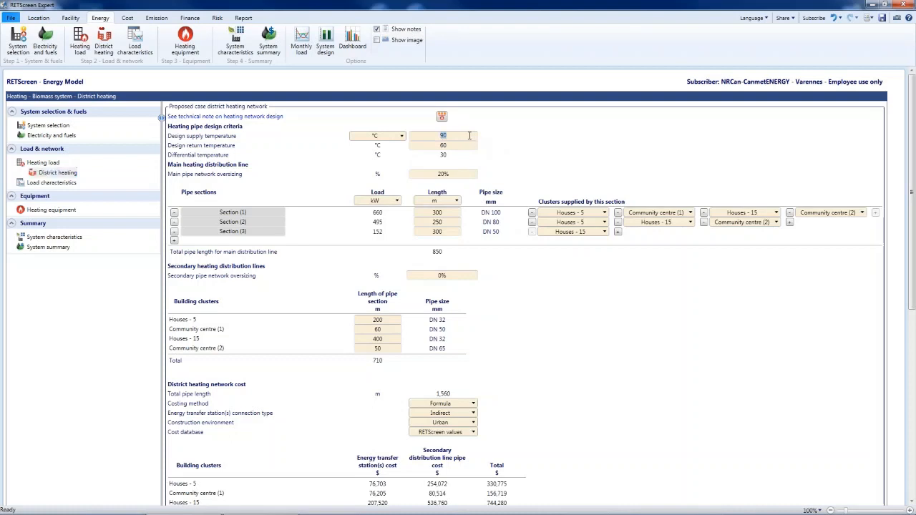
{"action": "key", "text": "Tab"}
{"action": "key", "text": "Tab"}
{"action": "left_click", "coordinate": [443, 117]}
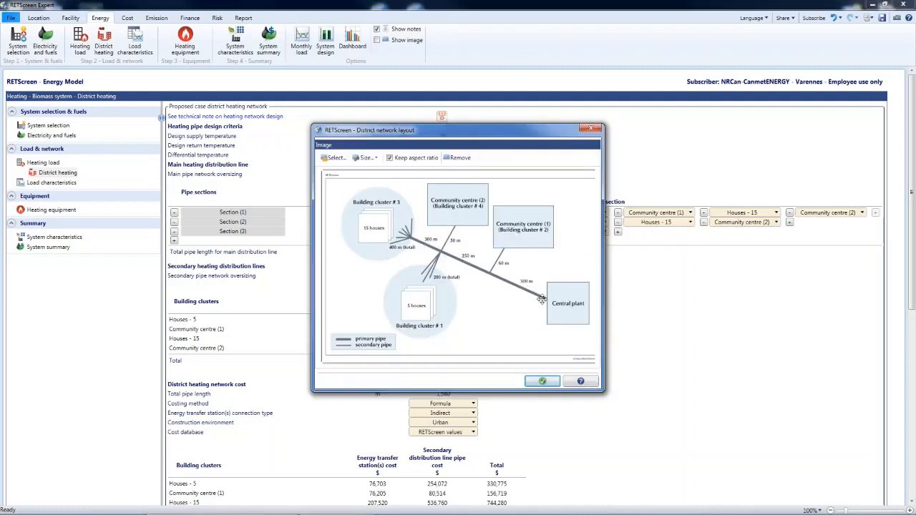
{"action": "left_click", "coordinate": [544, 382]}
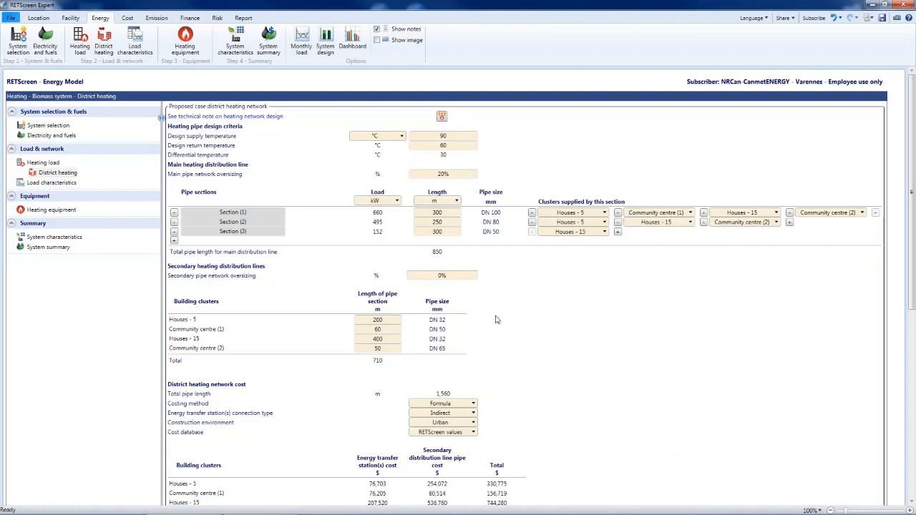
Step: Try the Detailed costing method for the district heating network cost and return it to Formula
{"action": "scroll", "coordinate": [497, 320], "scroll_direction": "down", "scroll_amount": 1}
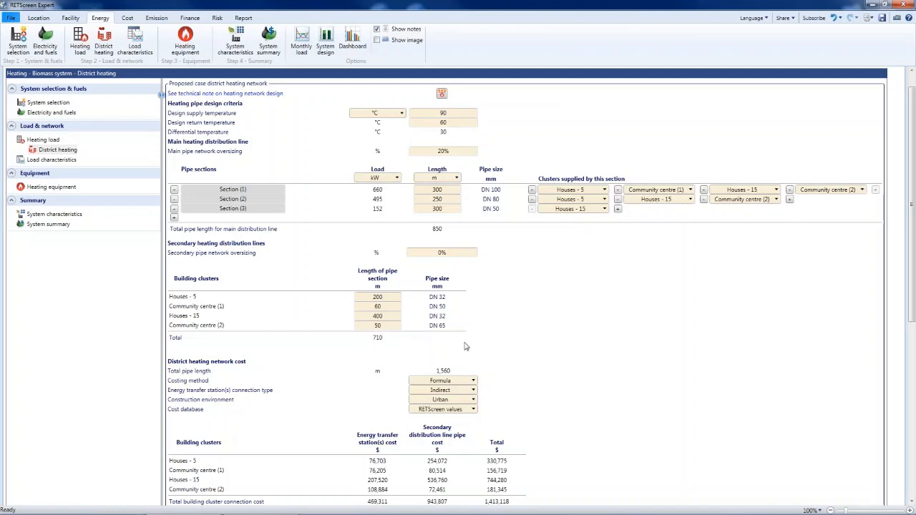
{"action": "scroll", "coordinate": [565, 335], "scroll_direction": "down", "scroll_amount": 1}
{"action": "scroll", "coordinate": [566, 334], "scroll_direction": "down", "scroll_amount": 4}
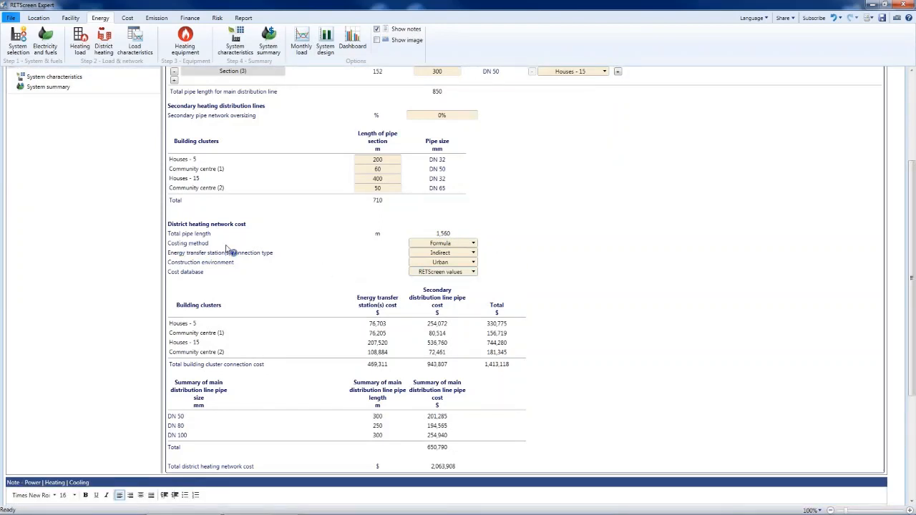
{"action": "left_click", "coordinate": [474, 245]}
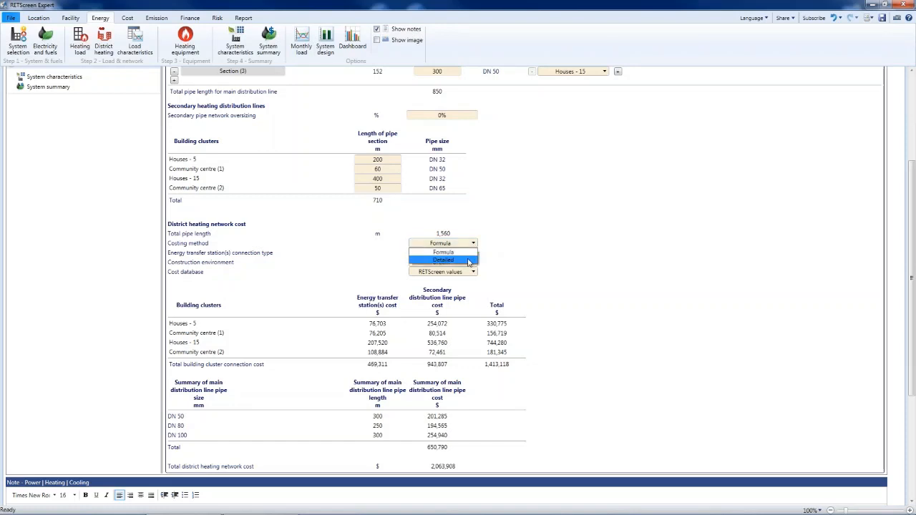
{"action": "left_click", "coordinate": [468, 262]}
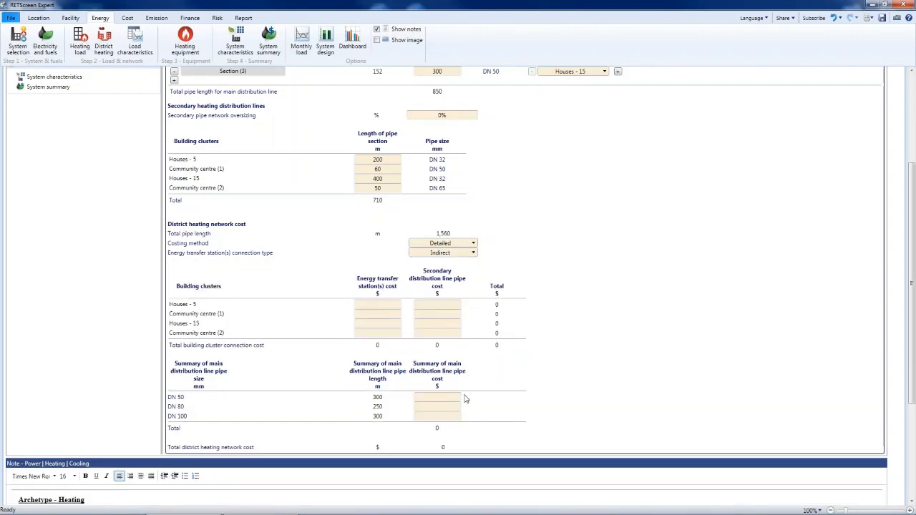
{"action": "left_click", "coordinate": [469, 244]}
{"action": "left_click", "coordinate": [465, 253]}
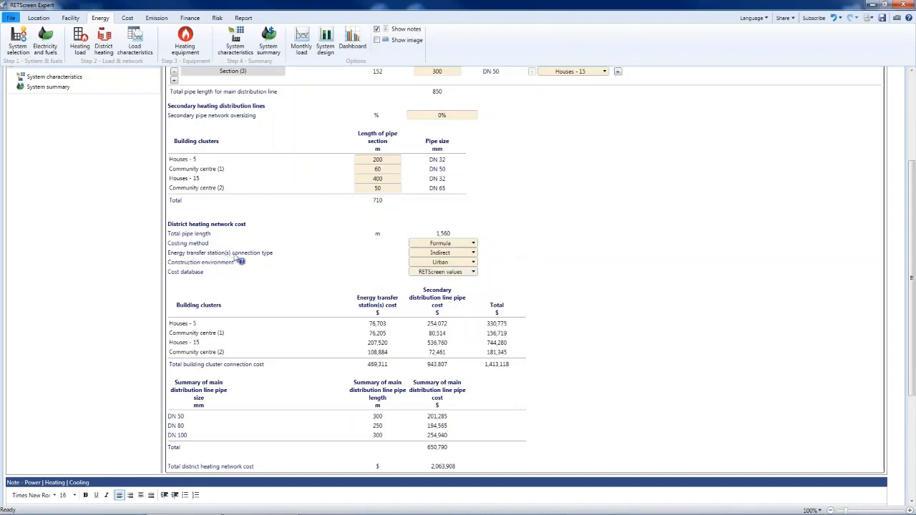
Step: Look at the available options for the energy transfer station connection type and the construction environment
{"action": "left_click", "coordinate": [439, 255]}
{"action": "left_click", "coordinate": [439, 256]}
{"action": "left_click", "coordinate": [454, 263]}
{"action": "left_click", "coordinate": [455, 264]}
Step: Set the cost database to User-defined and the energy transfer station cost factor to 1.2
{"action": "left_click", "coordinate": [471, 272]}
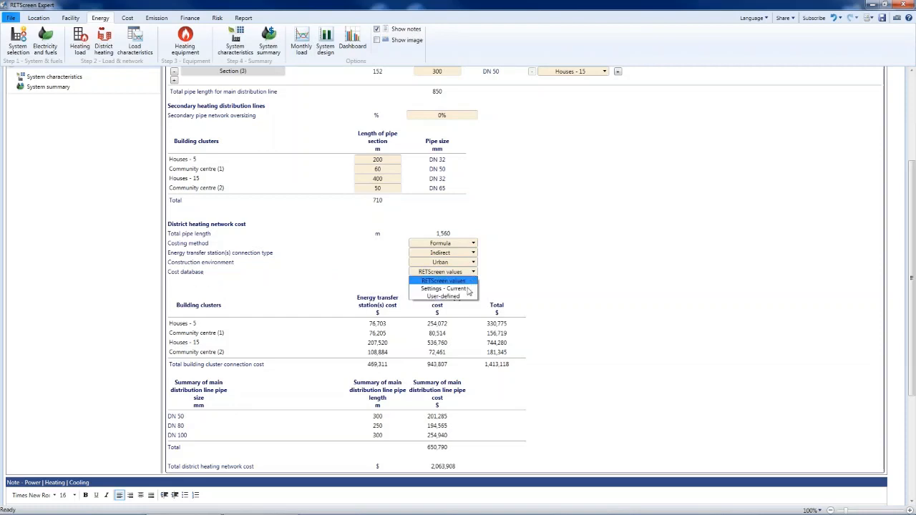
{"action": "left_click", "coordinate": [466, 297]}
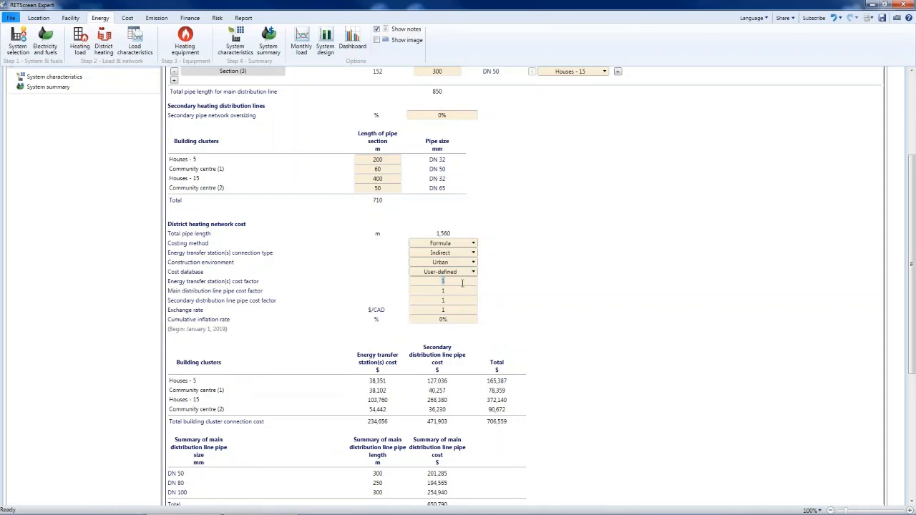
{"action": "type", "text": "1.2"}
{"action": "key", "text": "Tab"}
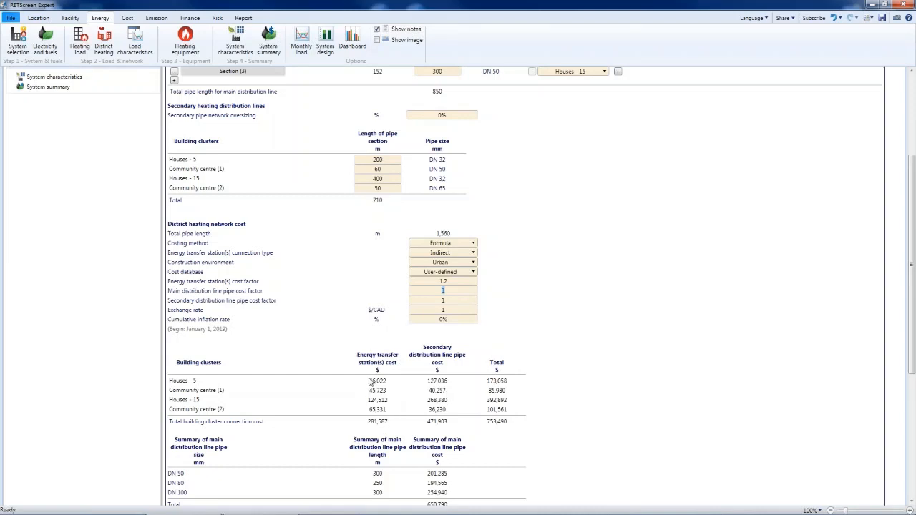
Step: Reset the energy transfer station cost factor to 1 and set the cost database back to RETScreen values
{"action": "left_click", "coordinate": [455, 282]}
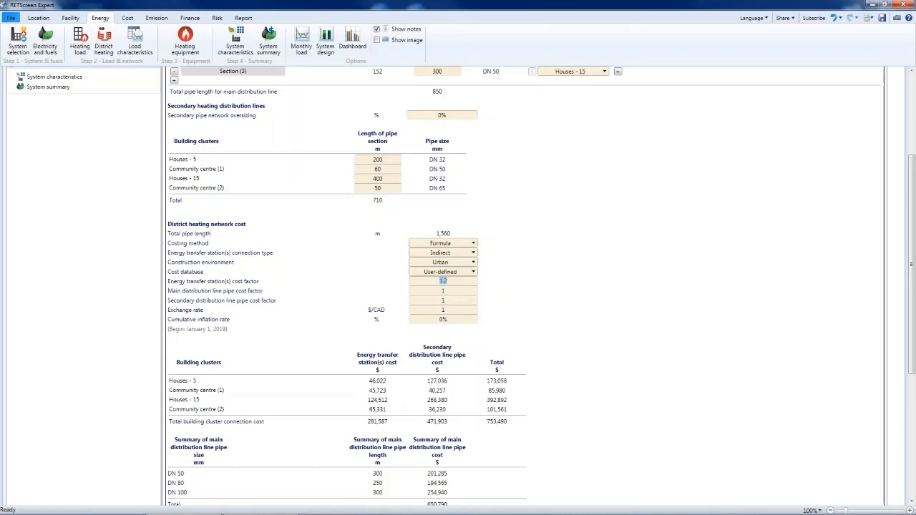
{"action": "type", "text": "1"}
{"action": "key", "text": "Tab"}
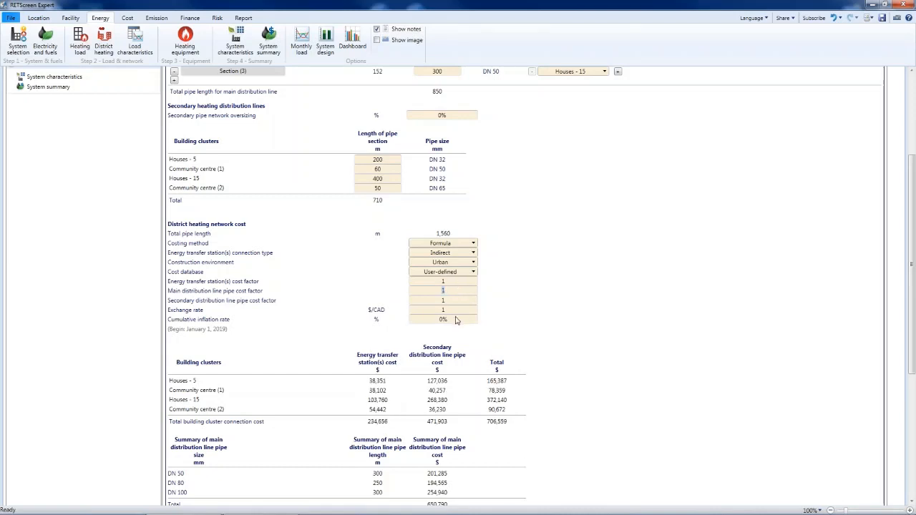
{"action": "left_click", "coordinate": [473, 272]}
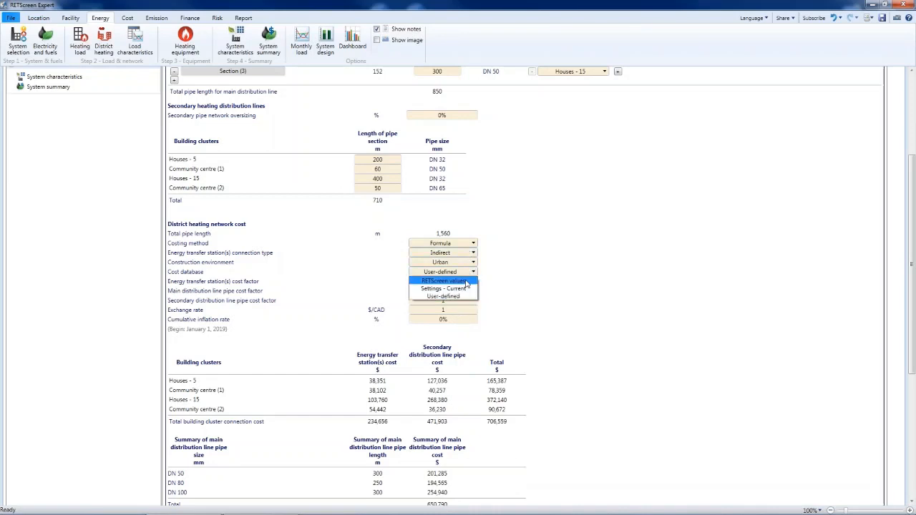
{"action": "left_click", "coordinate": [451, 281]}
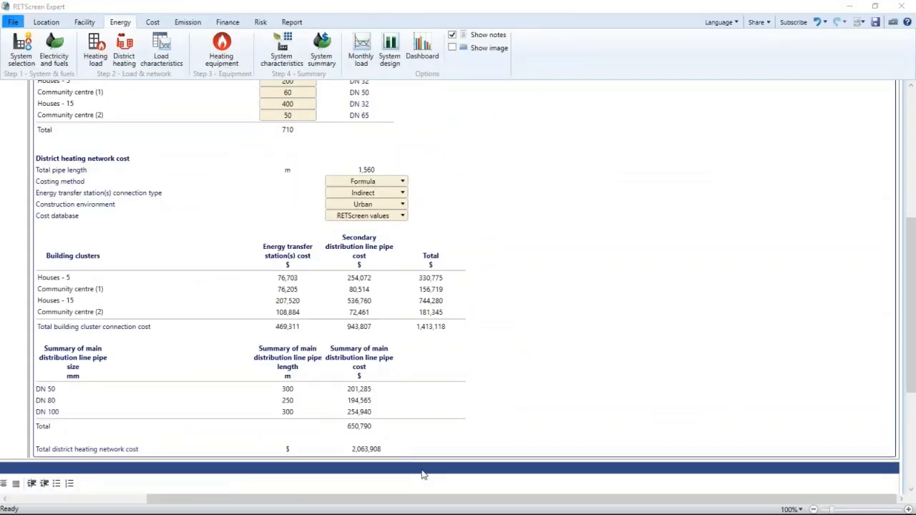
Step: Review the load characteristics with the monthly base case and proposed case heating loads and their graphs
{"action": "left_click_drag", "start_coordinate": [440, 501], "coordinate": [202, 474]}
{"action": "scroll", "coordinate": [116, 275], "scroll_direction": "up", "scroll_amount": 8}
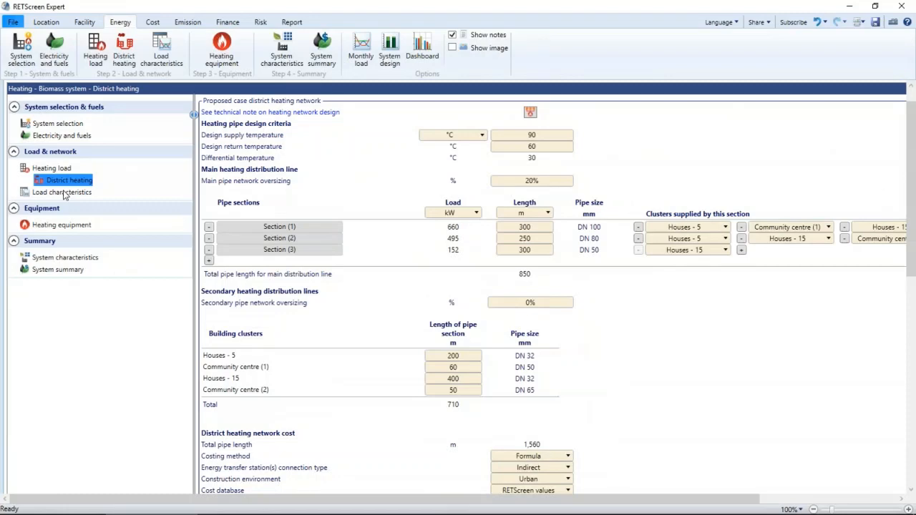
{"action": "left_click", "coordinate": [64, 194]}
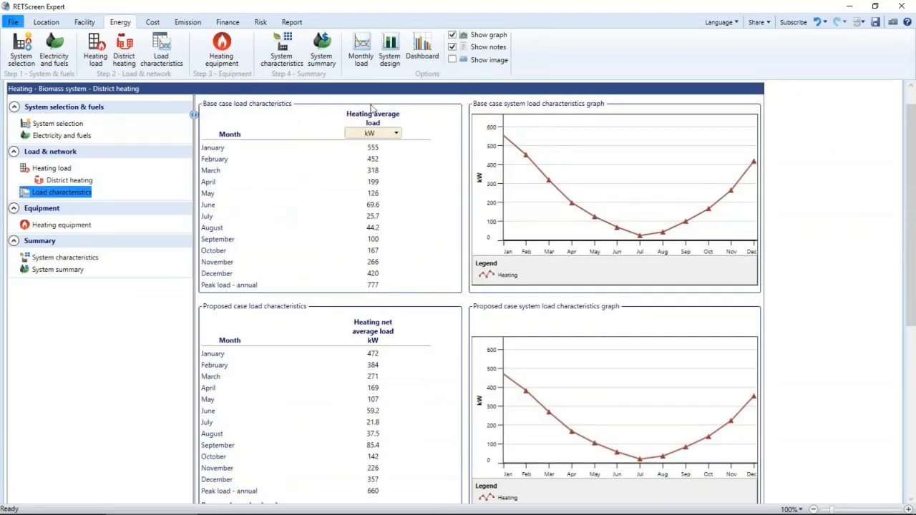
{"action": "scroll", "coordinate": [421, 369], "scroll_direction": "down", "scroll_amount": 2}
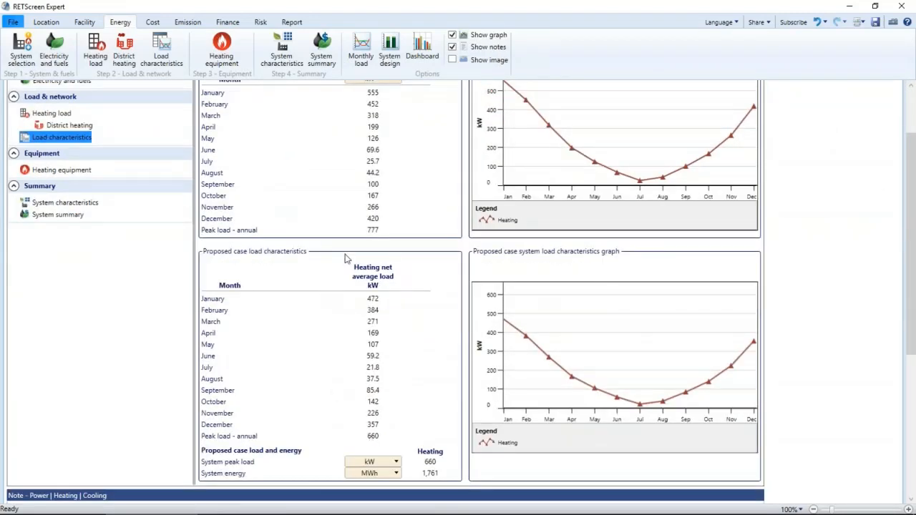
{"action": "scroll", "coordinate": [473, 301], "scroll_direction": "up", "scroll_amount": 2}
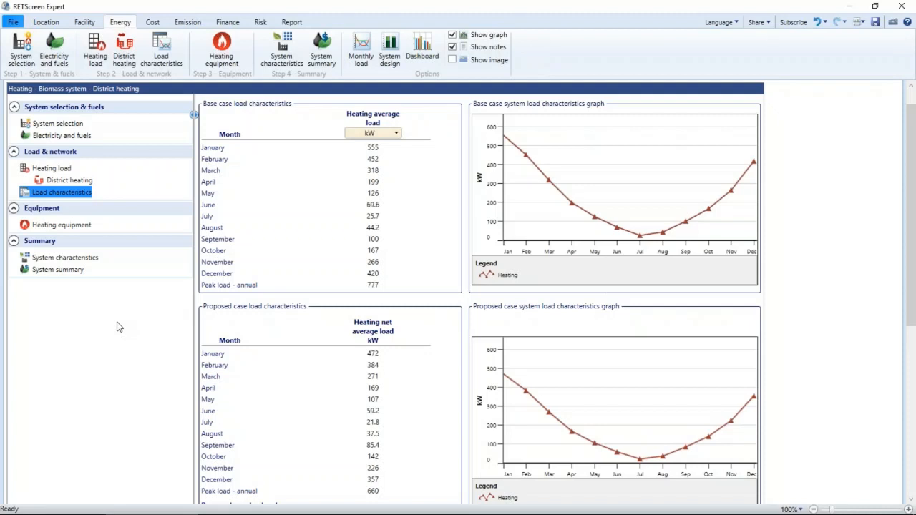
Step: Show the heating equipment and review the base load technology options, keeping Biomass system, and the fuel rate for wood waste
{"action": "left_click", "coordinate": [72, 226]}
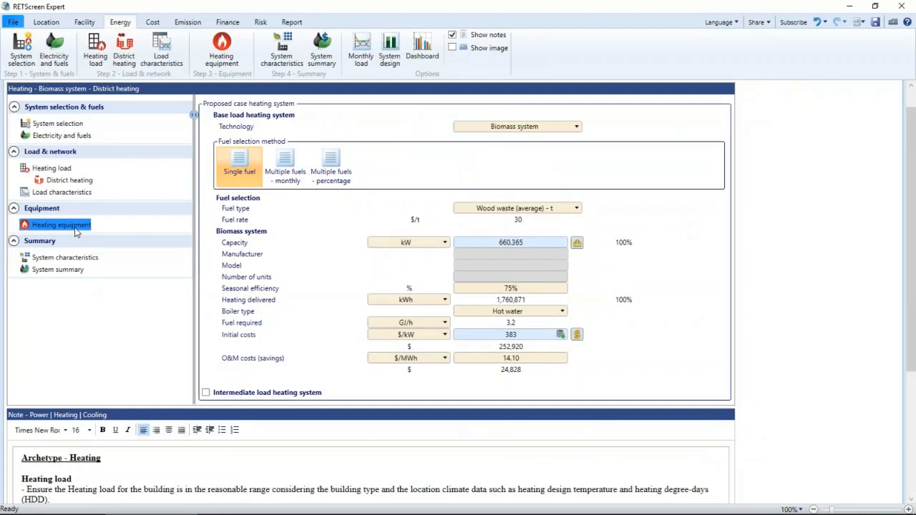
{"action": "left_click", "coordinate": [577, 131]}
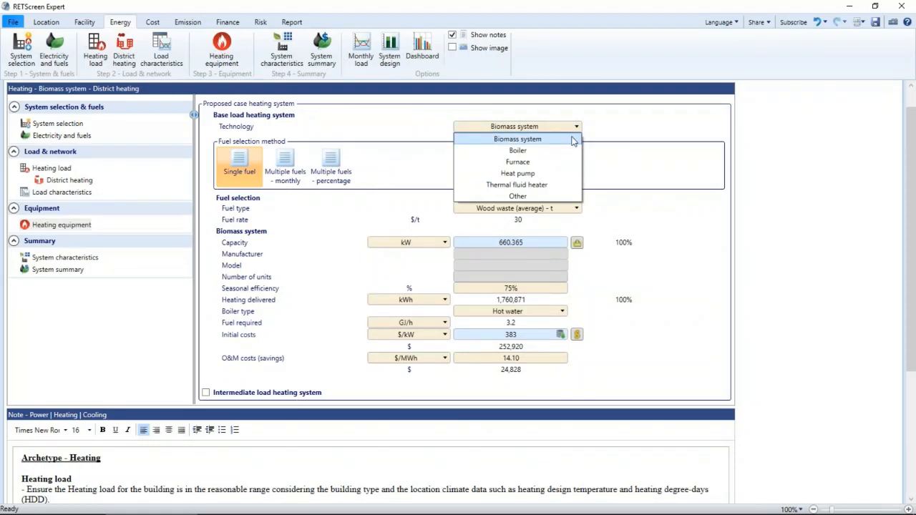
{"action": "left_click", "coordinate": [573, 139]}
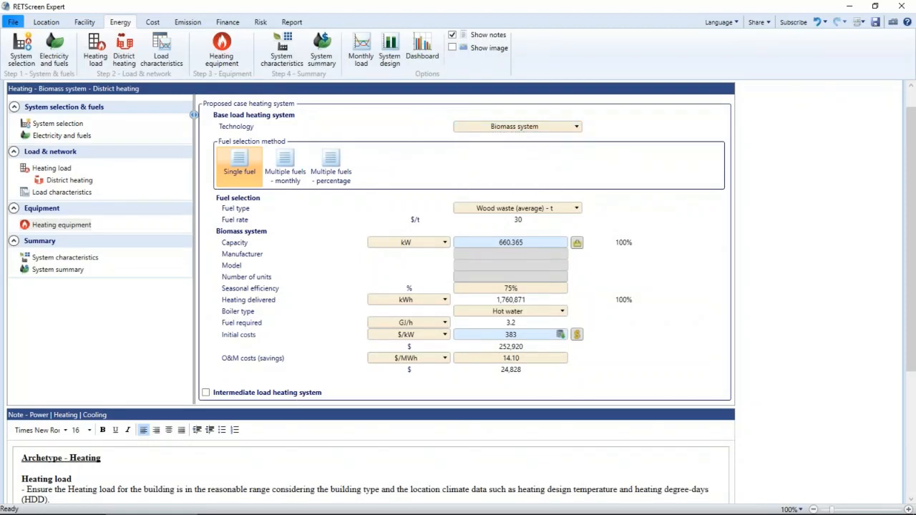
{"action": "left_click", "coordinate": [519, 222]}
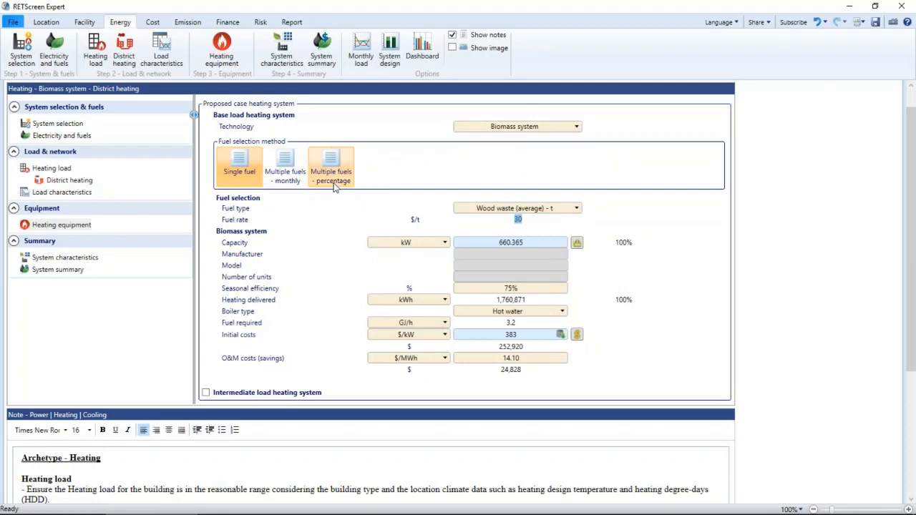
{"action": "left_click", "coordinate": [693, 235]}
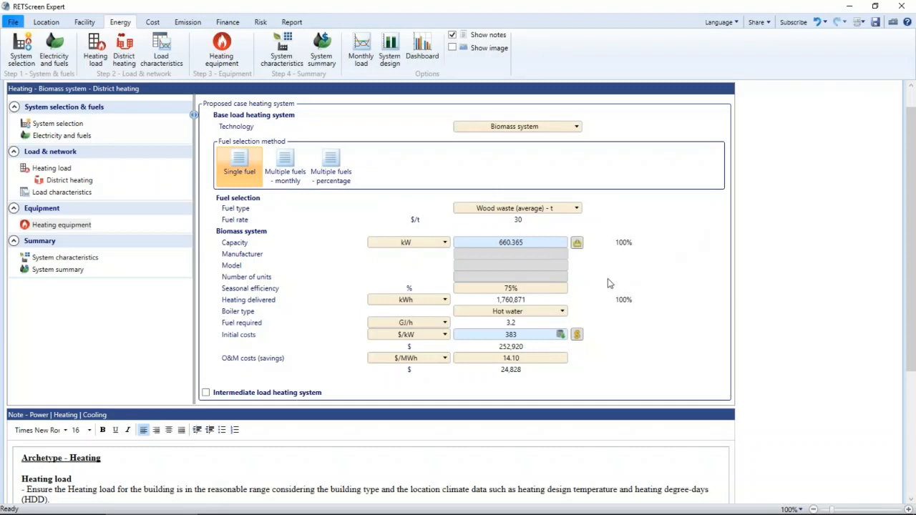
Step: Examine the biomass system's capacity, seasonal efficiency and heating delivered
{"action": "left_click", "coordinate": [534, 247]}
{"action": "left_click", "coordinate": [548, 290]}
{"action": "left_click", "coordinate": [532, 304]}
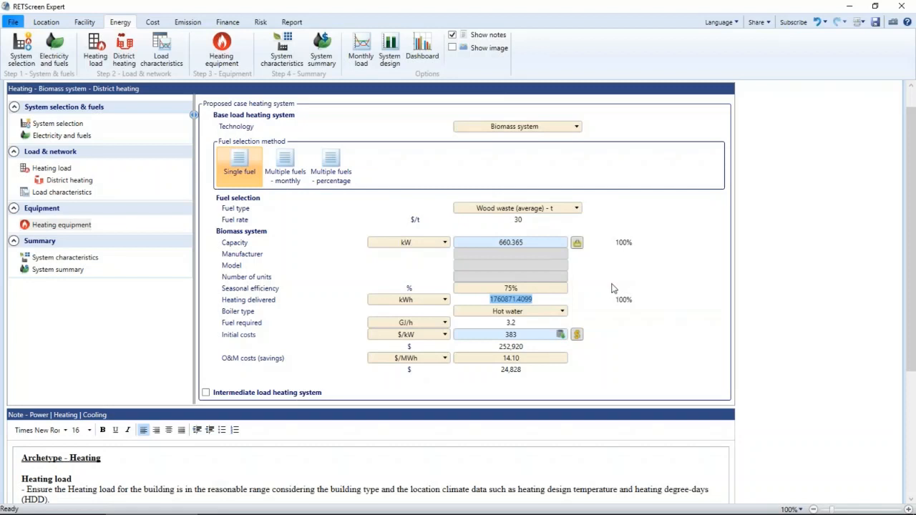
Step: Switch the biomass system's boiler type to Steam to view its parameters, and set it back to Hot water
{"action": "left_click", "coordinate": [563, 313]}
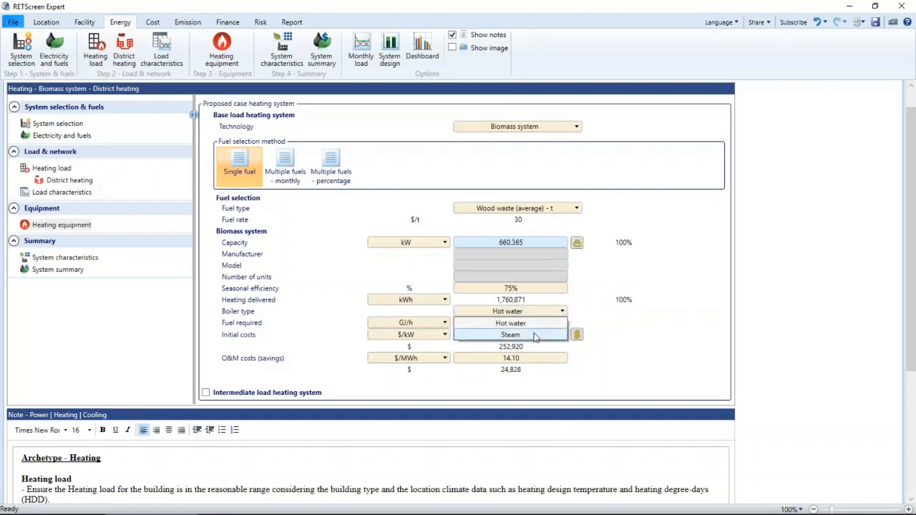
{"action": "left_click", "coordinate": [551, 337]}
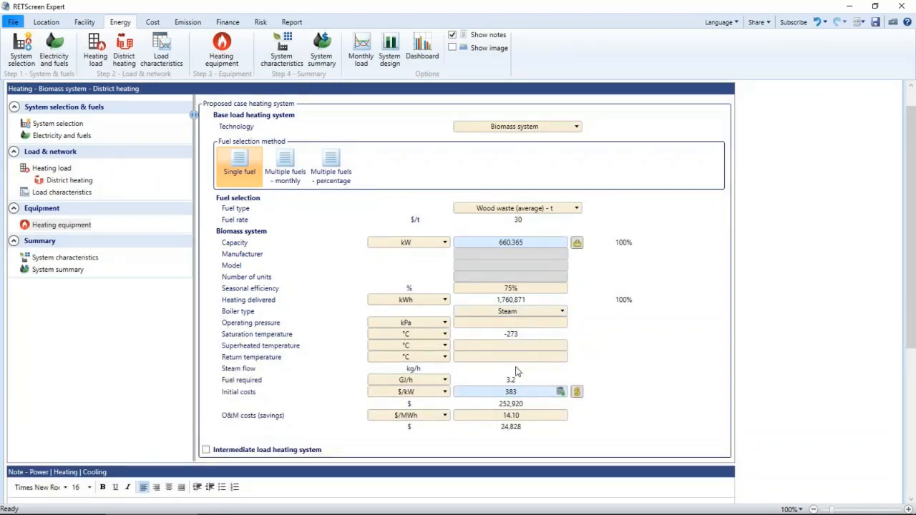
{"action": "left_click", "coordinate": [563, 313]}
{"action": "left_click", "coordinate": [546, 323]}
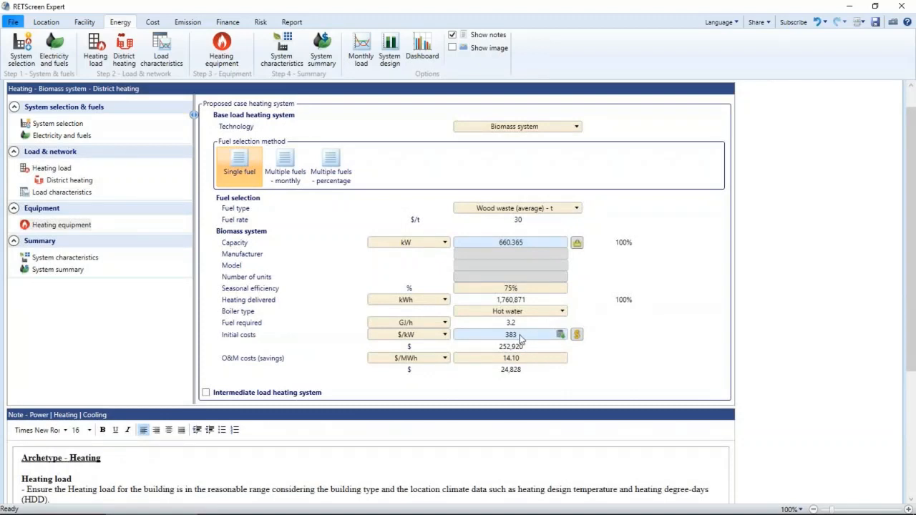
Step: Examine the biomass system's initial costs per kW and its O&M costs per MWh
{"action": "double_click", "coordinate": [522, 337]}
{"action": "double_click", "coordinate": [525, 361]}
{"action": "left_click", "coordinate": [601, 375]}
Step: Review the system characteristics, including the back-up boiler's capacity and initial costs, and the proposed case system summary
{"action": "left_click", "coordinate": [89, 260]}
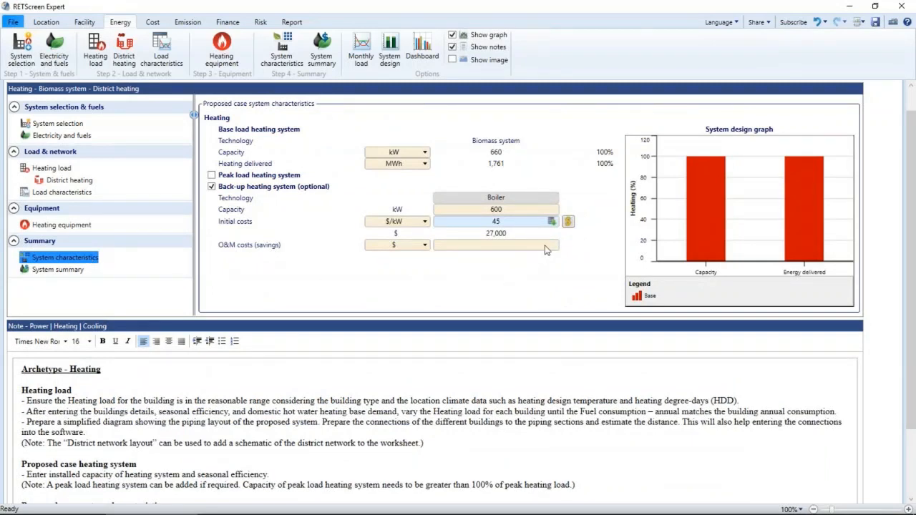
{"action": "left_click", "coordinate": [510, 209]}
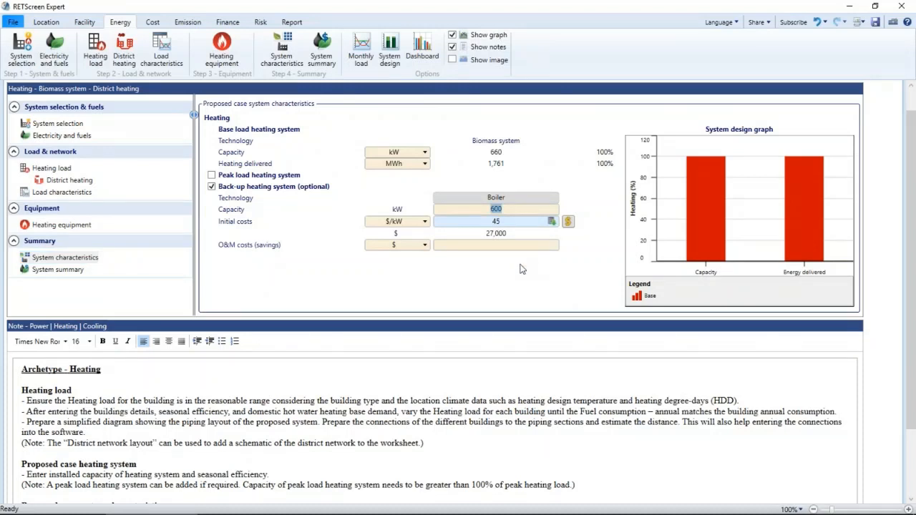
{"action": "left_click", "coordinate": [518, 225]}
{"action": "left_click", "coordinate": [74, 271]}
{"action": "scroll", "coordinate": [408, 220], "scroll_direction": "up", "scroll_amount": 1}
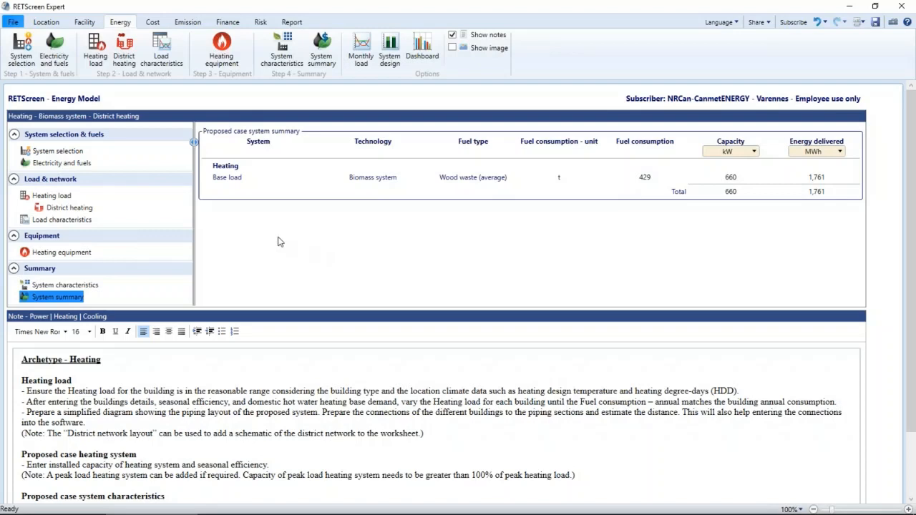
Step: Review the Level 1 cost analysis, including the heating system cost breakdown, building and yard construction, and base case fuel cost
{"action": "left_click", "coordinate": [158, 22]}
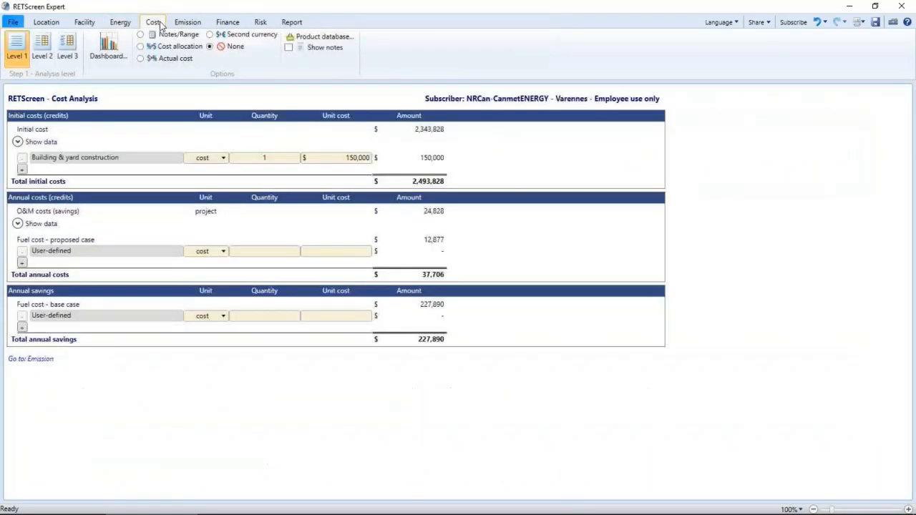
{"action": "left_click", "coordinate": [18, 142]}
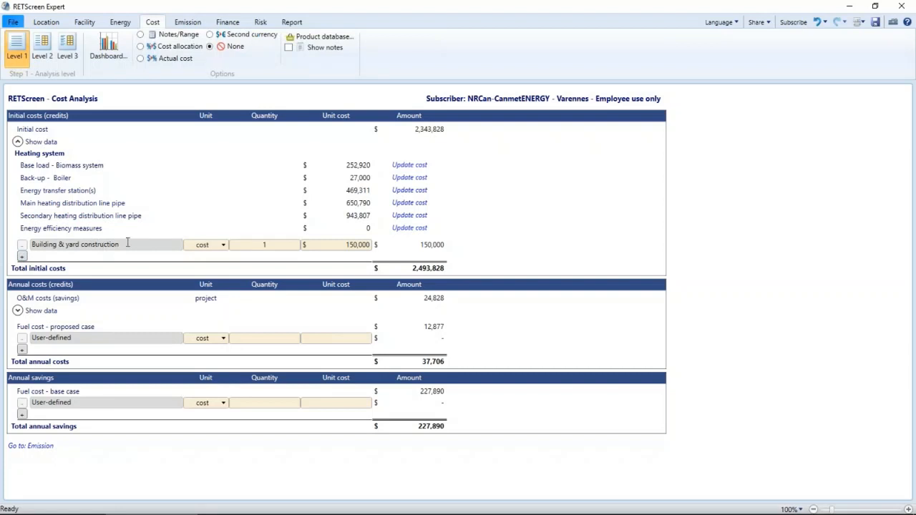
{"action": "left_click_drag", "start_coordinate": [127, 244], "coordinate": [31, 245]}
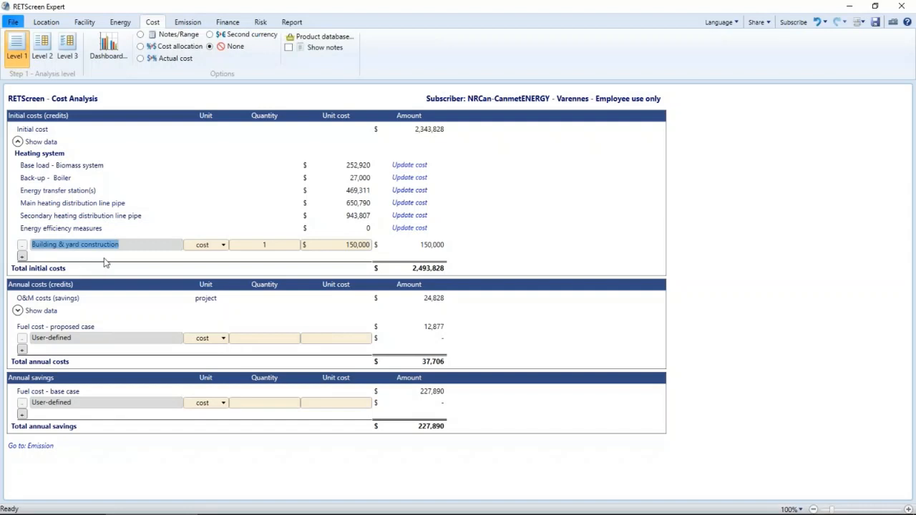
{"action": "left_click", "coordinate": [580, 245]}
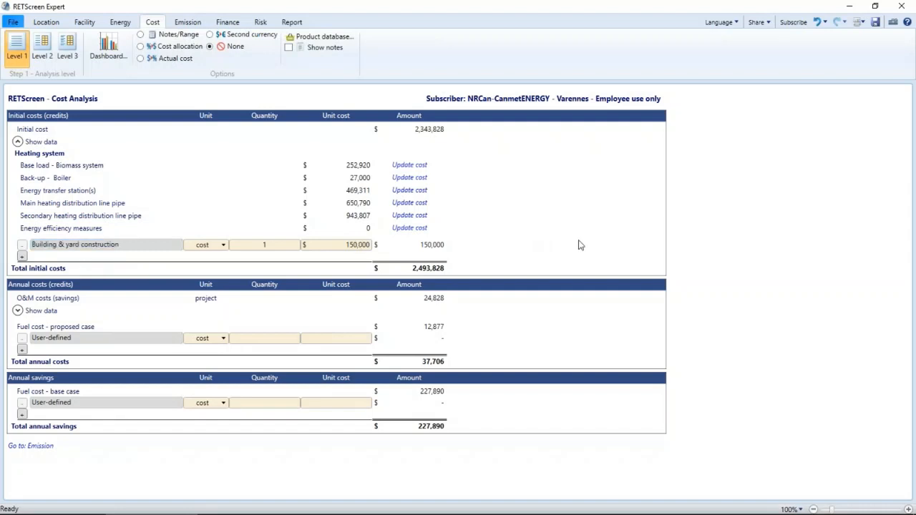
{"action": "left_click", "coordinate": [428, 330]}
{"action": "left_click", "coordinate": [436, 396]}
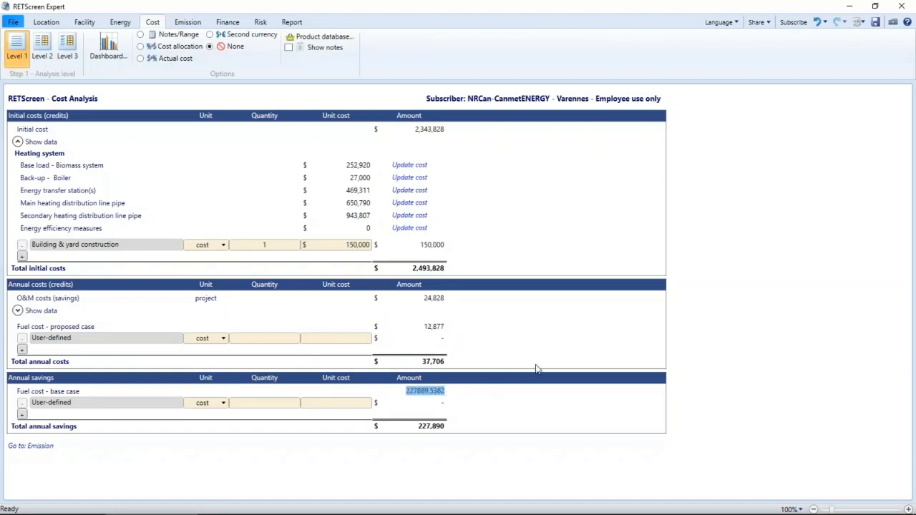
{"action": "left_click", "coordinate": [683, 326]}
Step: Show the cost analysis at Level 2, switch it to Level 3, and review the specific project costs options
{"action": "left_click", "coordinate": [42, 50]}
{"action": "scroll", "coordinate": [99, 93], "scroll_direction": "down", "scroll_amount": 3}
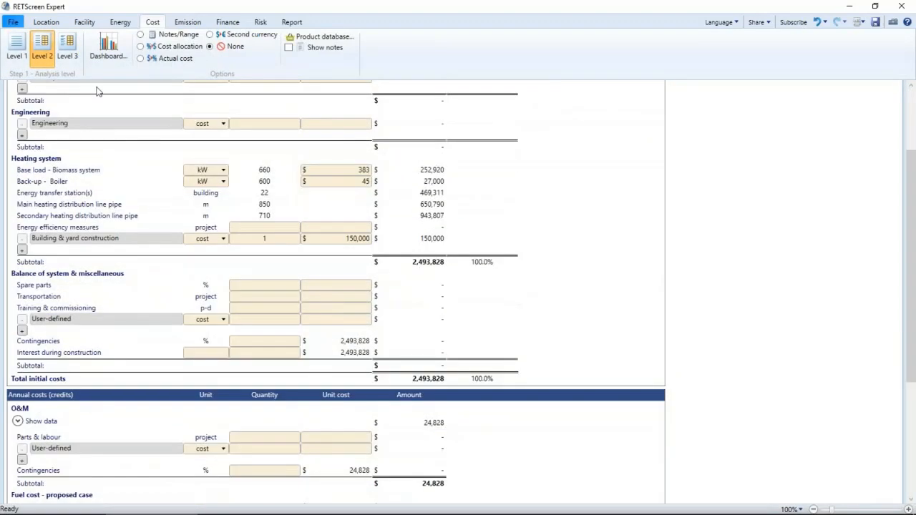
{"action": "left_click", "coordinate": [69, 52]}
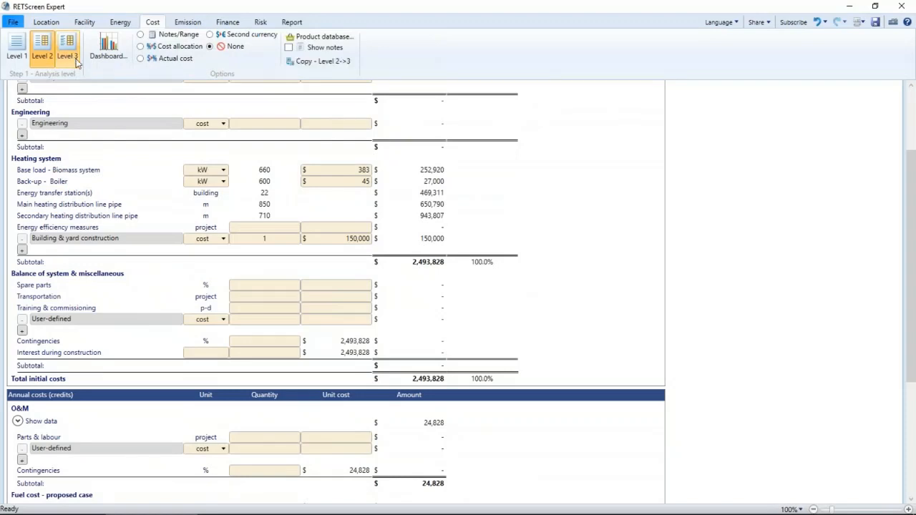
{"action": "scroll", "coordinate": [399, 198], "scroll_direction": "down", "scroll_amount": 1}
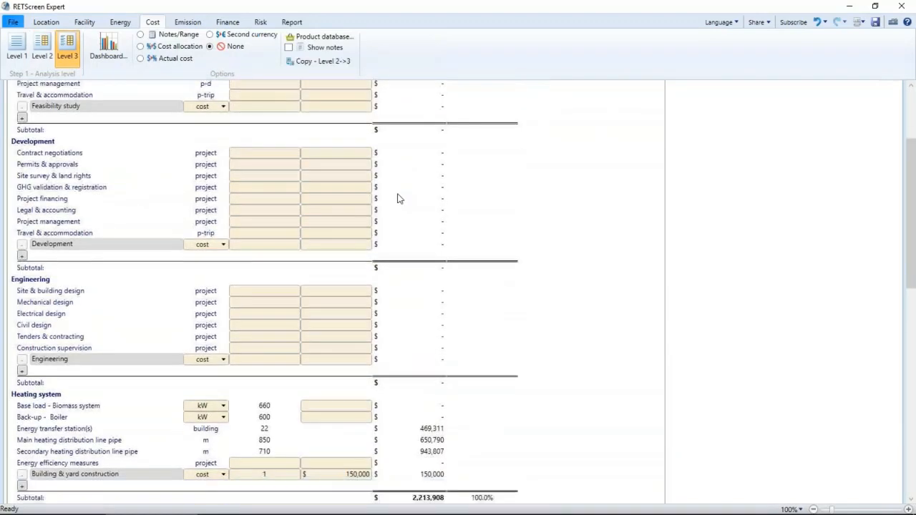
{"action": "scroll", "coordinate": [399, 198], "scroll_direction": "down", "scroll_amount": 8}
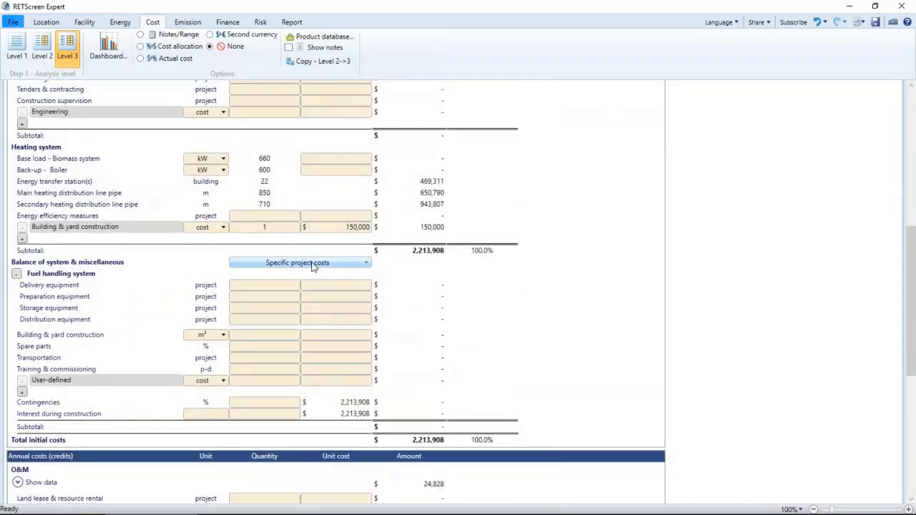
{"action": "left_click", "coordinate": [360, 263]}
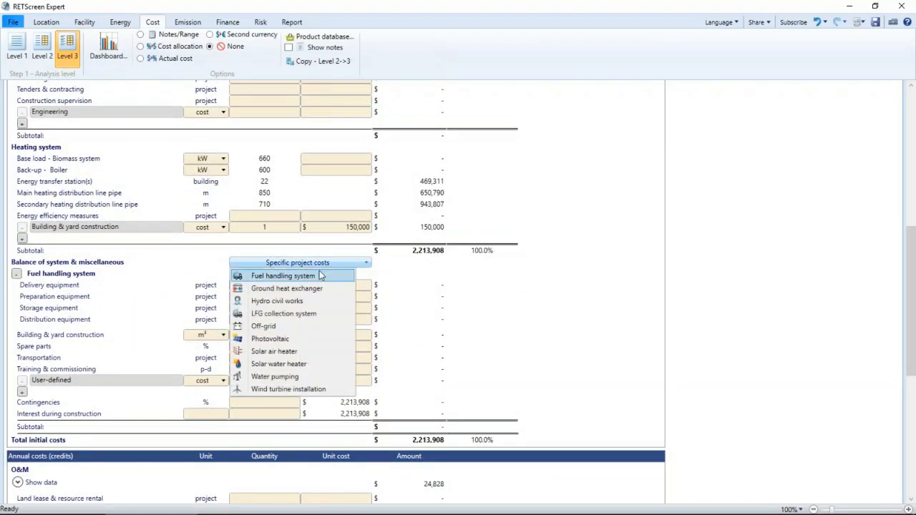
{"action": "left_click", "coordinate": [522, 302]}
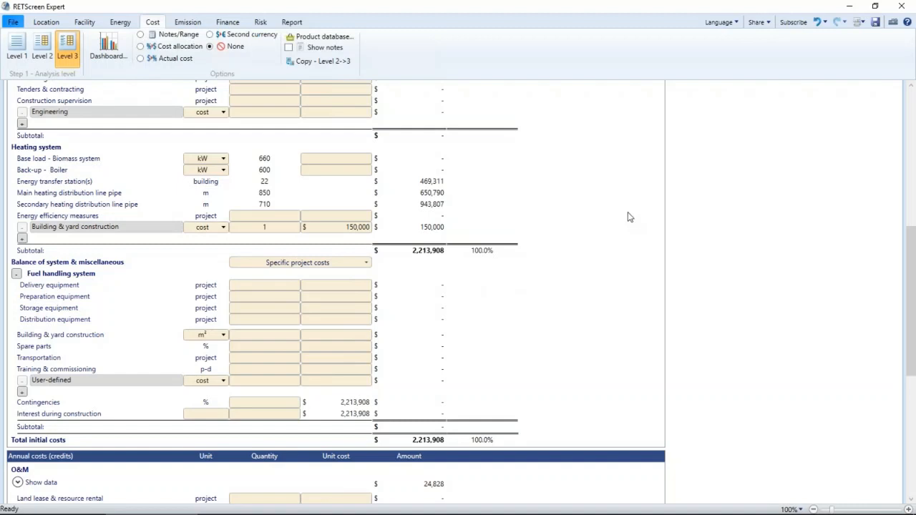
Step: Show the emission analysis and set the GHG equivalence to Acres of forest absorbing carbon
{"action": "left_click", "coordinate": [198, 23]}
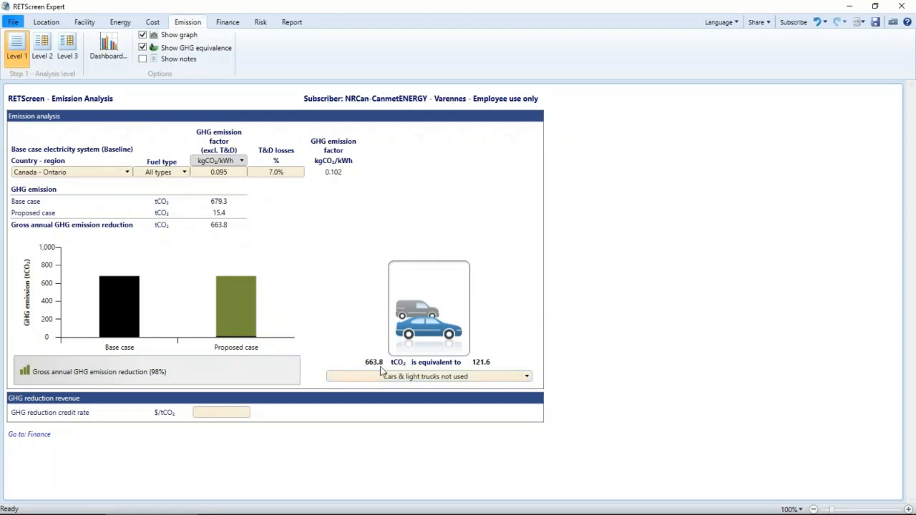
{"action": "left_click", "coordinate": [431, 378]}
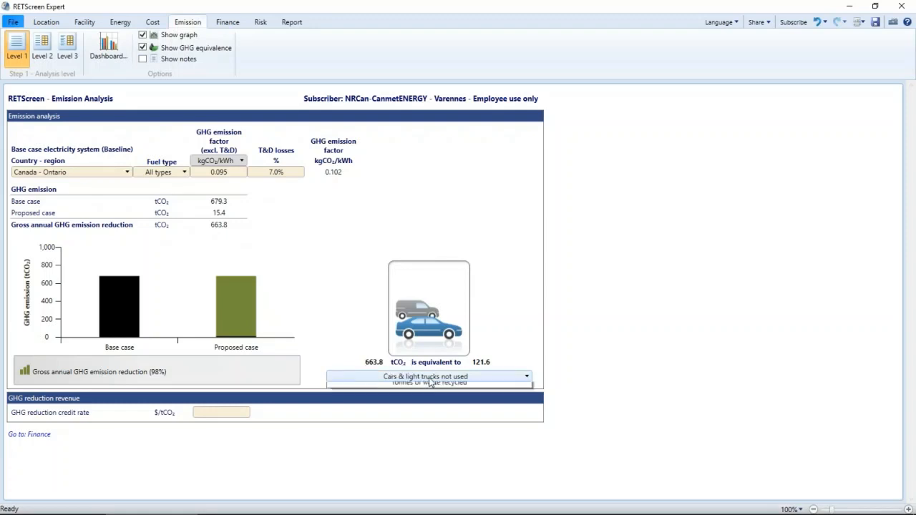
{"action": "left_click", "coordinate": [433, 434]}
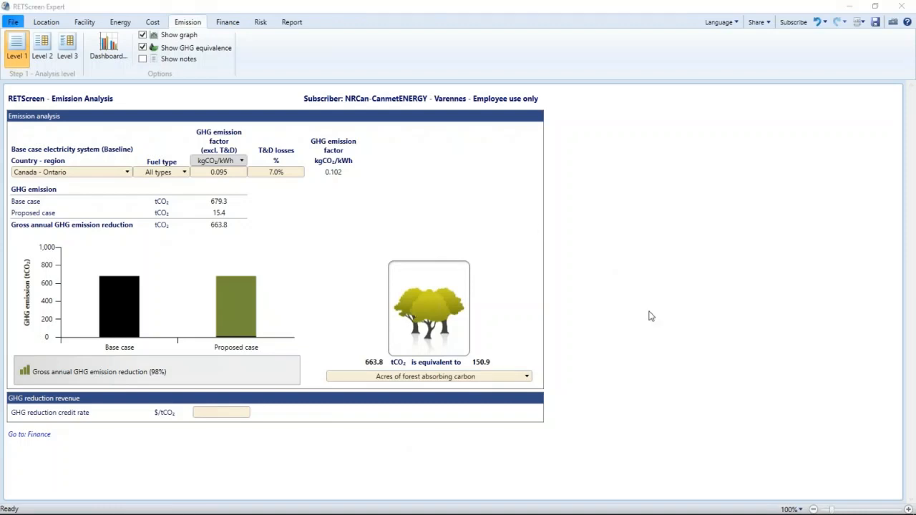
Step: Review the financial analysis, including the 40% heating premium, the yearly cash flow graphs and the pre-tax IRR on equity
{"action": "left_click", "coordinate": [227, 23]}
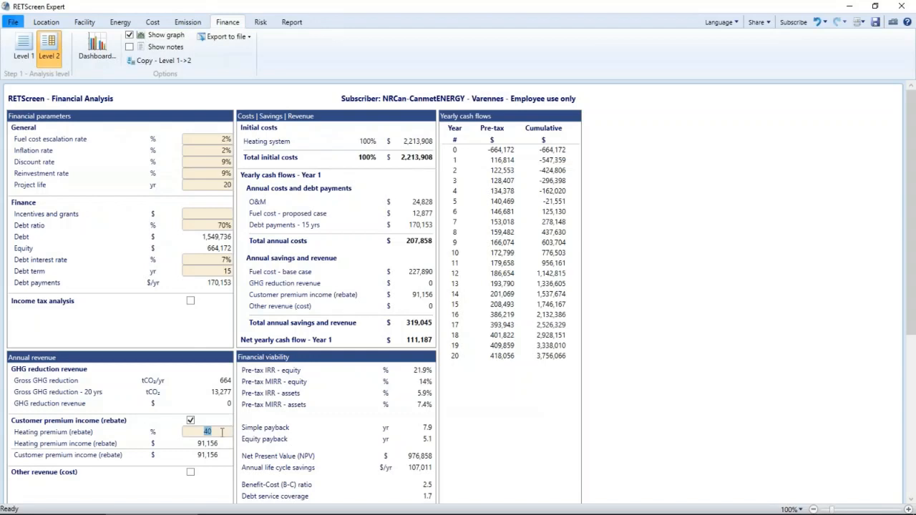
{"action": "key", "text": "Return"}
{"action": "scroll", "coordinate": [614, 424], "scroll_direction": "down", "scroll_amount": 5}
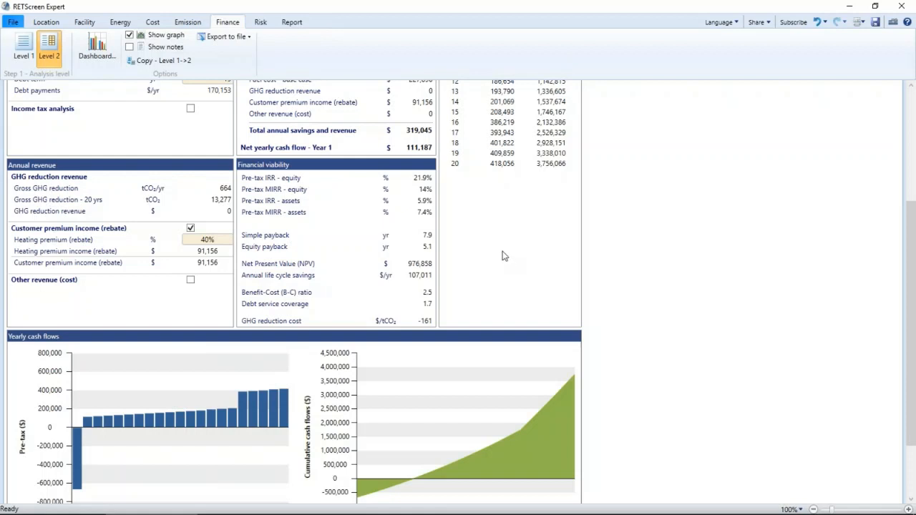
{"action": "double_click", "coordinate": [426, 177]}
Step: Turn off the customer premium income (rebate) and check the pre-tax IRR on equity
{"action": "left_click", "coordinate": [191, 229]}
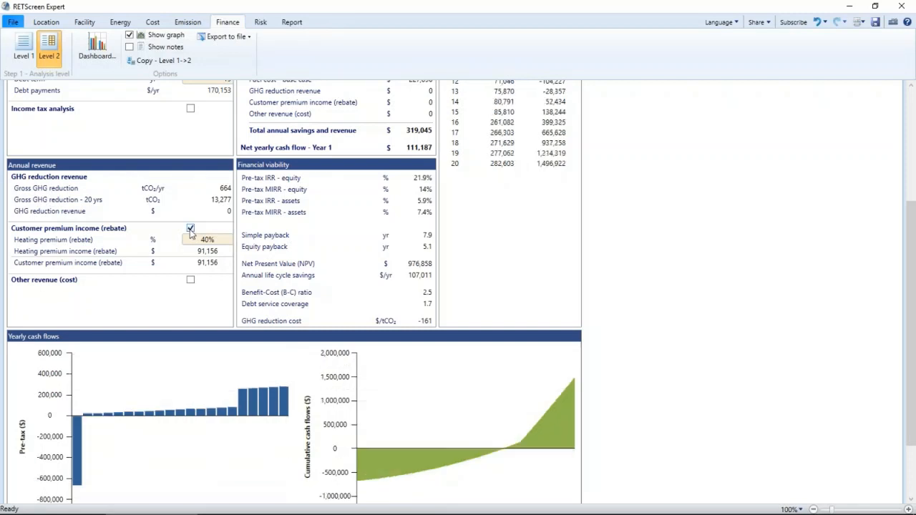
{"action": "left_click", "coordinate": [191, 229]}
{"action": "double_click", "coordinate": [426, 178]}
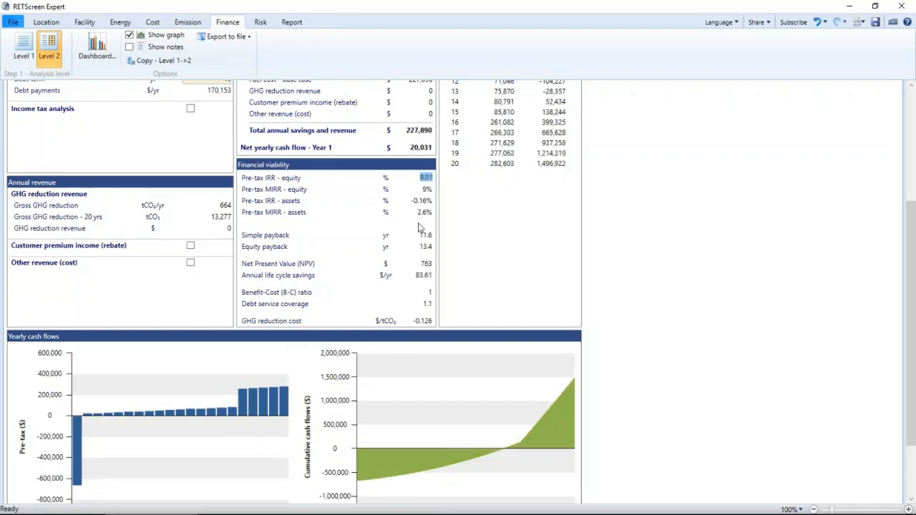